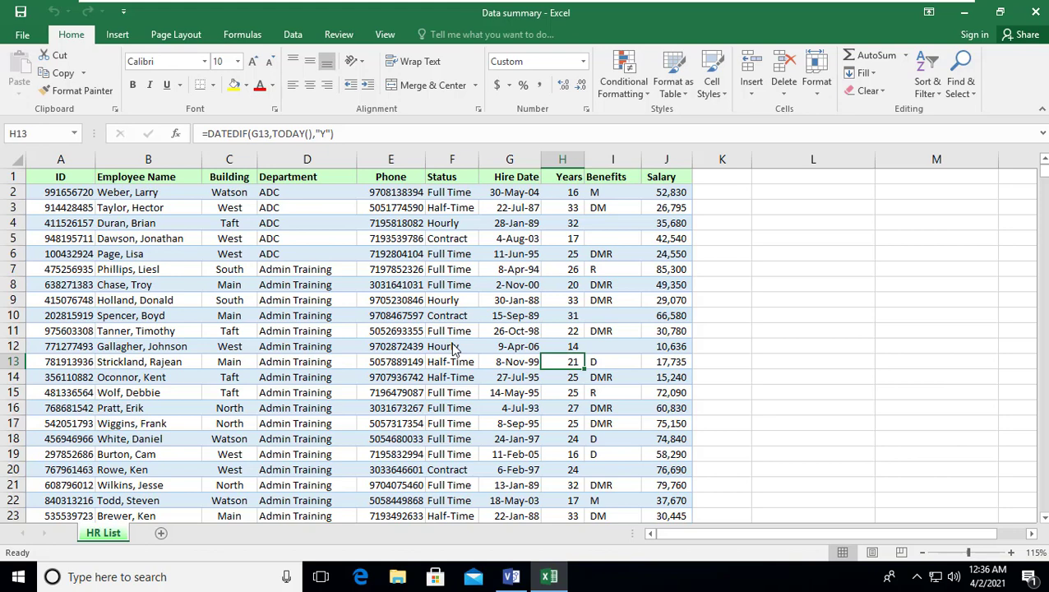
Review the Building and Salary columns of the HR List sheet, then save and close the Data summary workbook
left_click(649, 223)
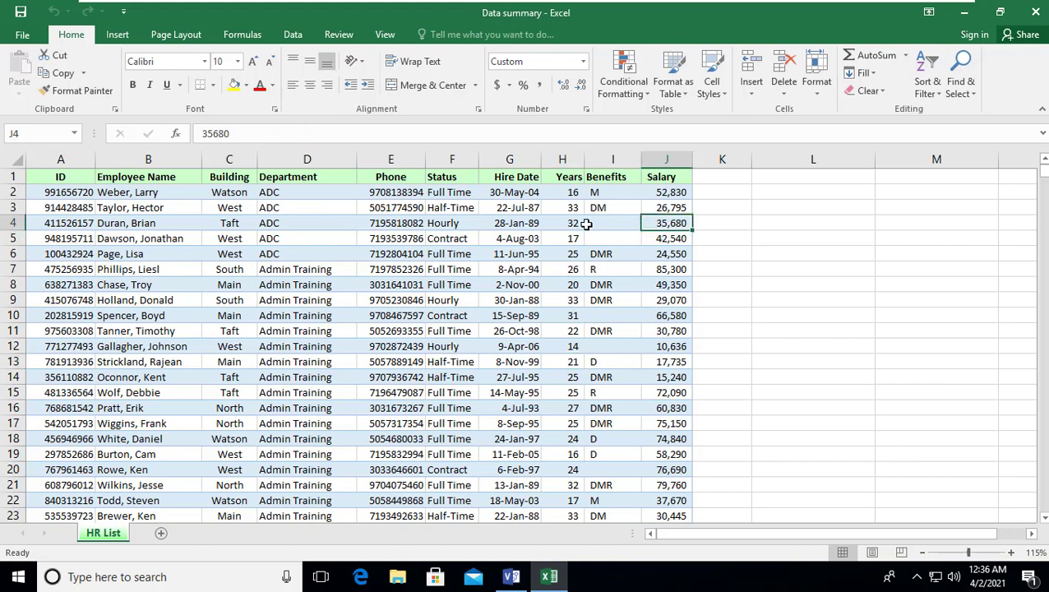
left_click(277, 227)
left_click(219, 224)
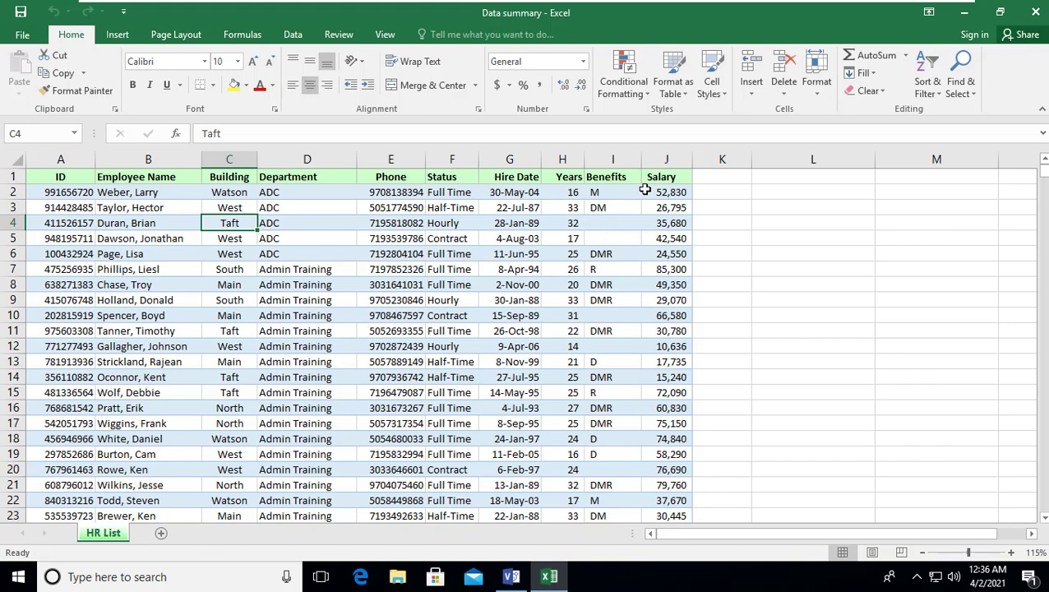
left_click(662, 160)
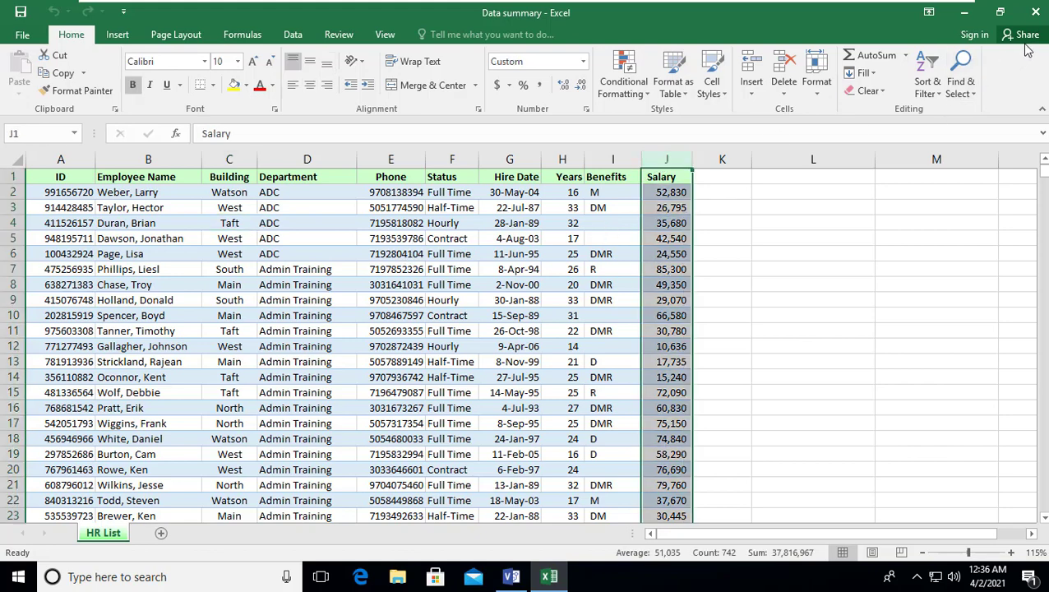
left_click(1034, 12)
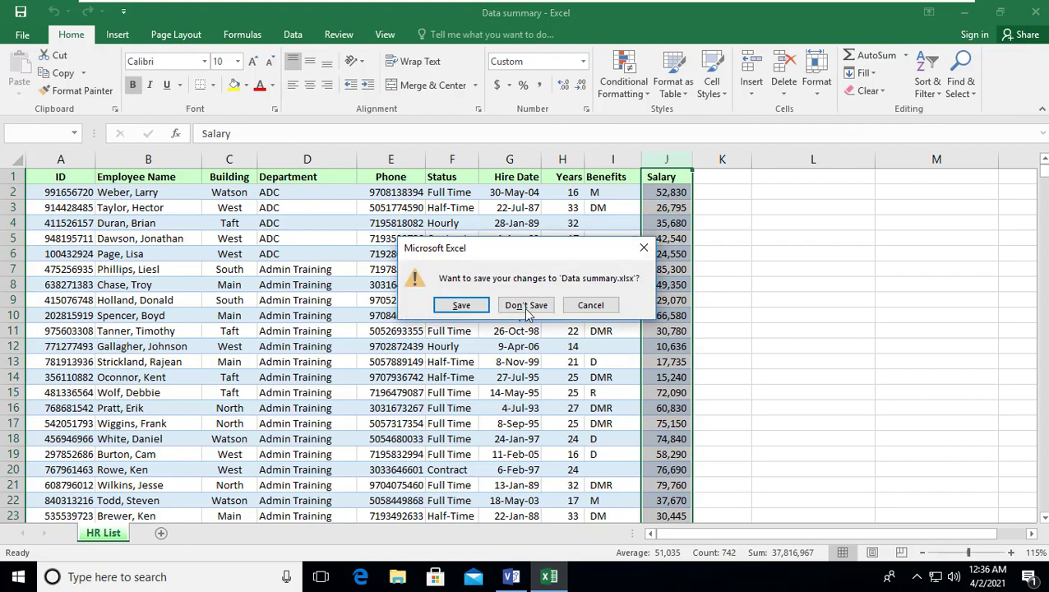
left_click(484, 311)
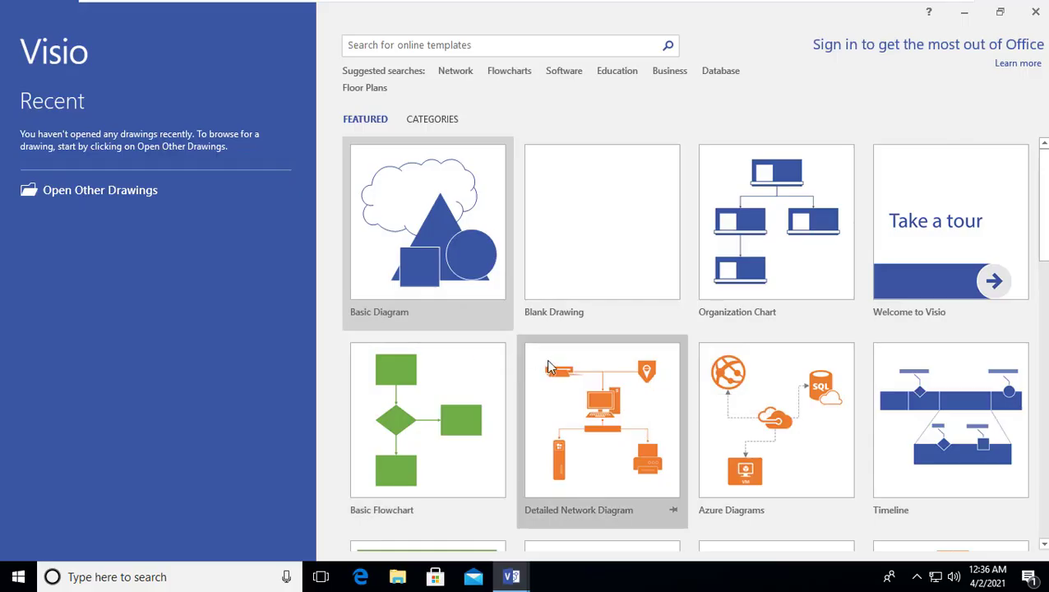
In Visio, search the templates for "pivot" and create a new Pivot Diagram drawing in US Units
scroll(612, 305, "down", 2)
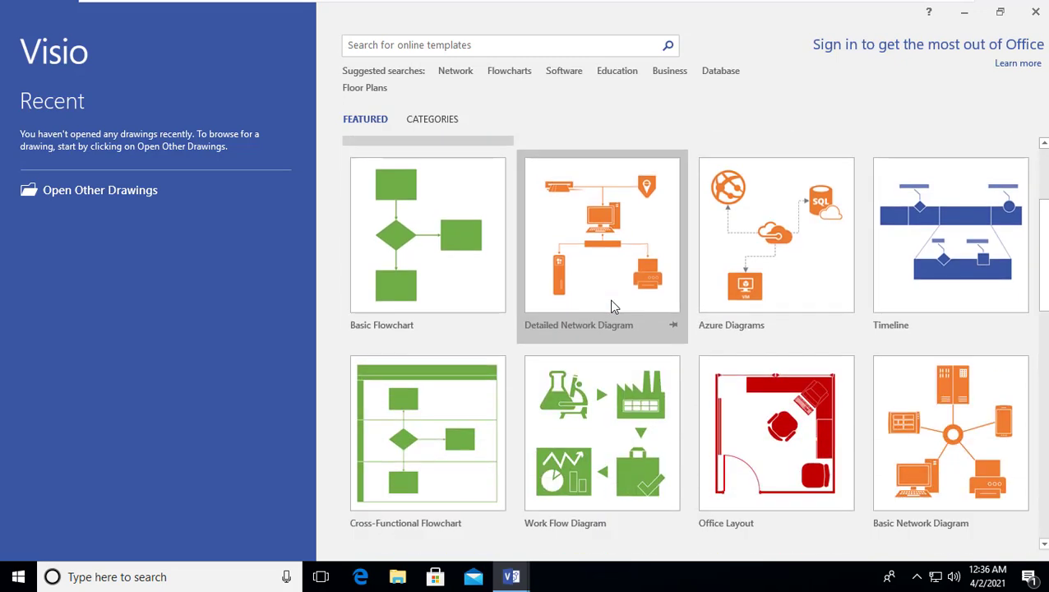
scroll(611, 306, "down", 2)
scroll(611, 306, "down", 1)
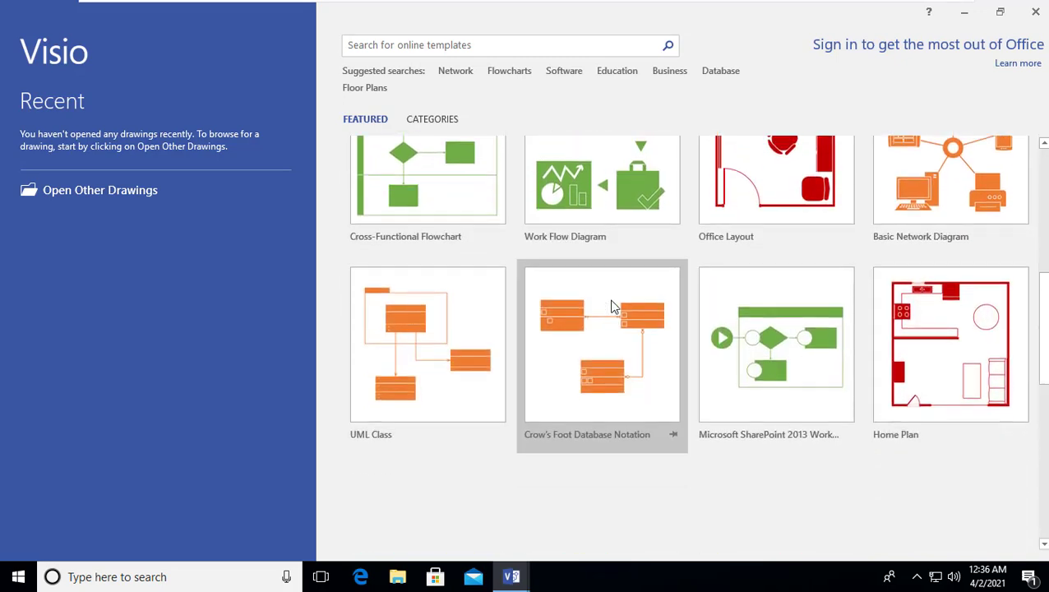
scroll(610, 305, "down", 1)
scroll(423, 163, "up", 6)
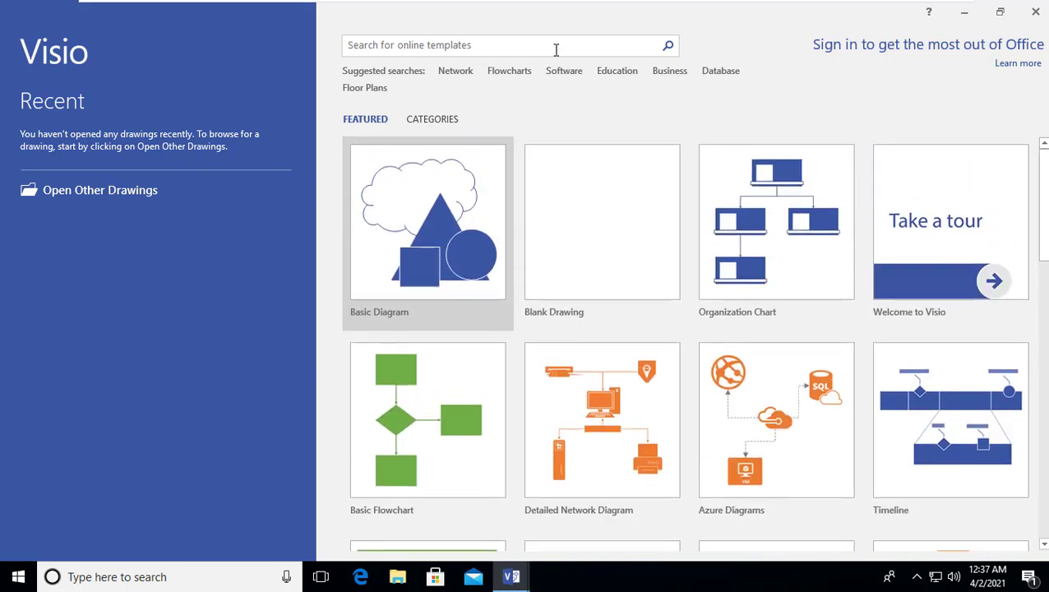
left_click(556, 49)
type("pivot")
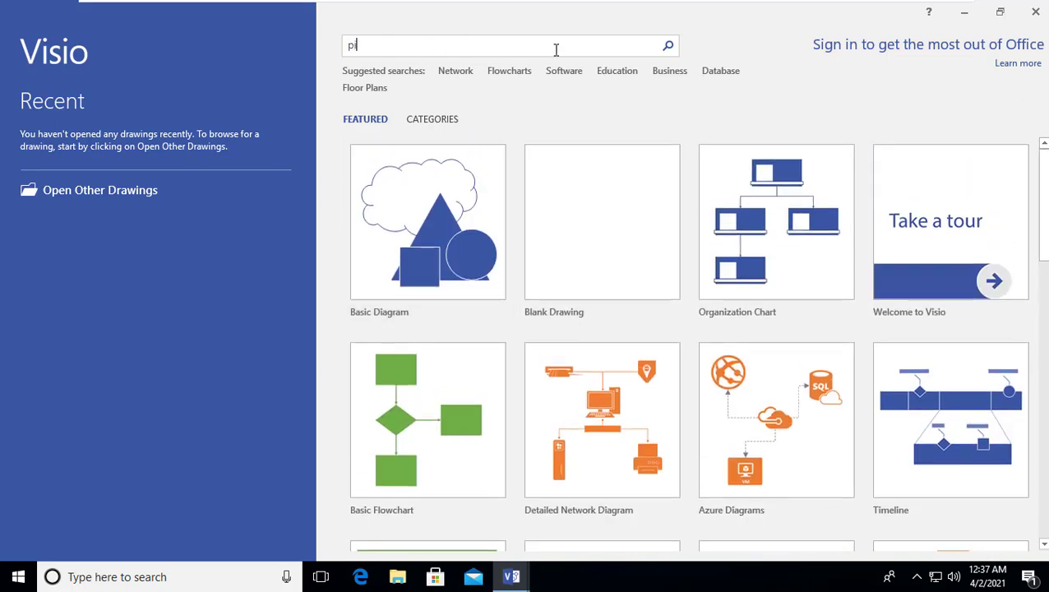
key("Return")
left_click(195, 218)
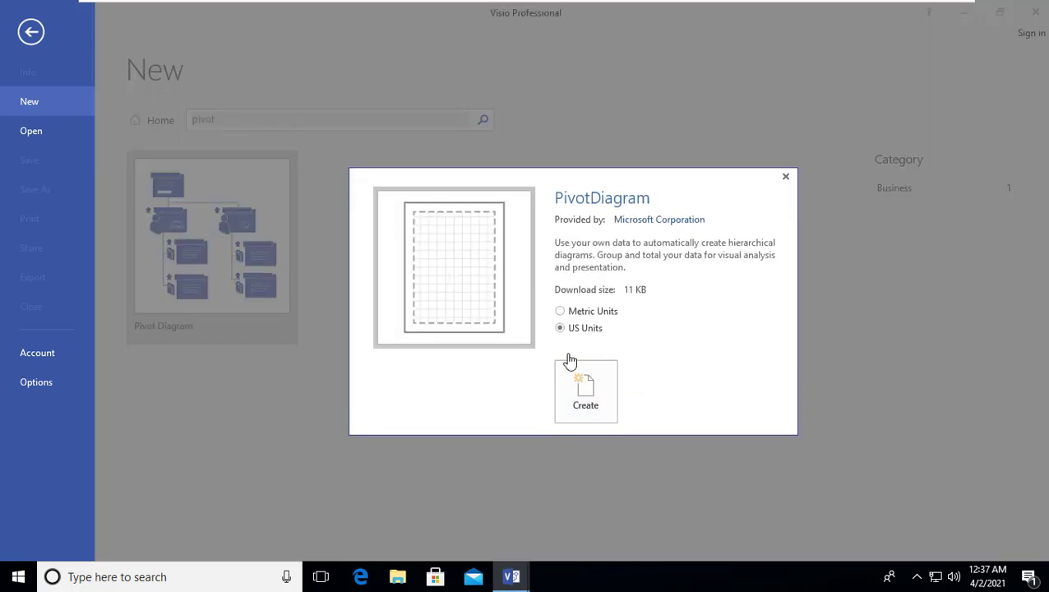
left_click(563, 396)
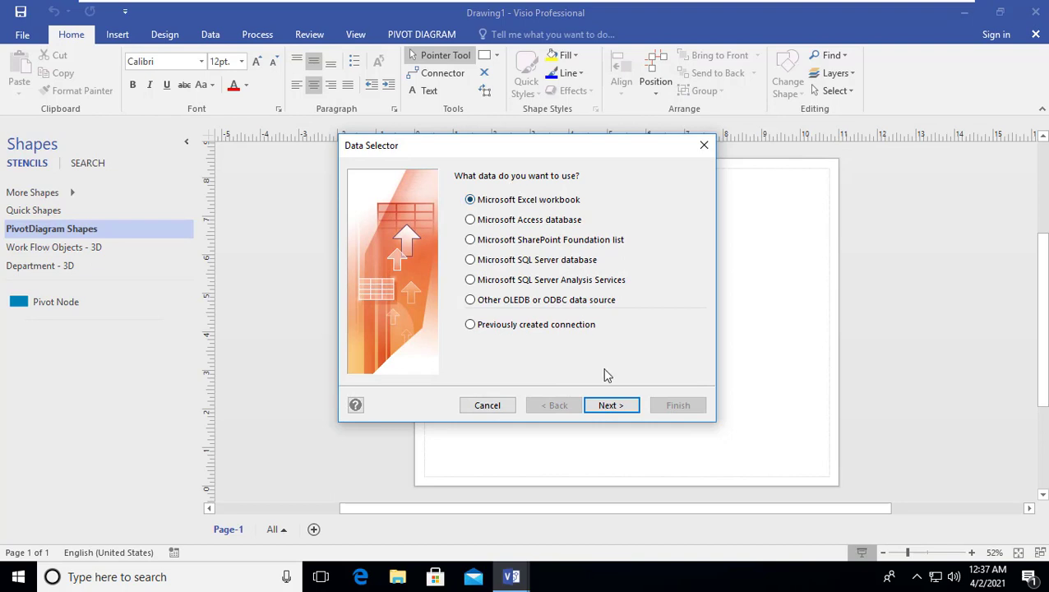
Use a Microsoft Excel workbook as the data source and select the Data summary file from the Desktop
left_click(617, 406)
left_click(672, 277)
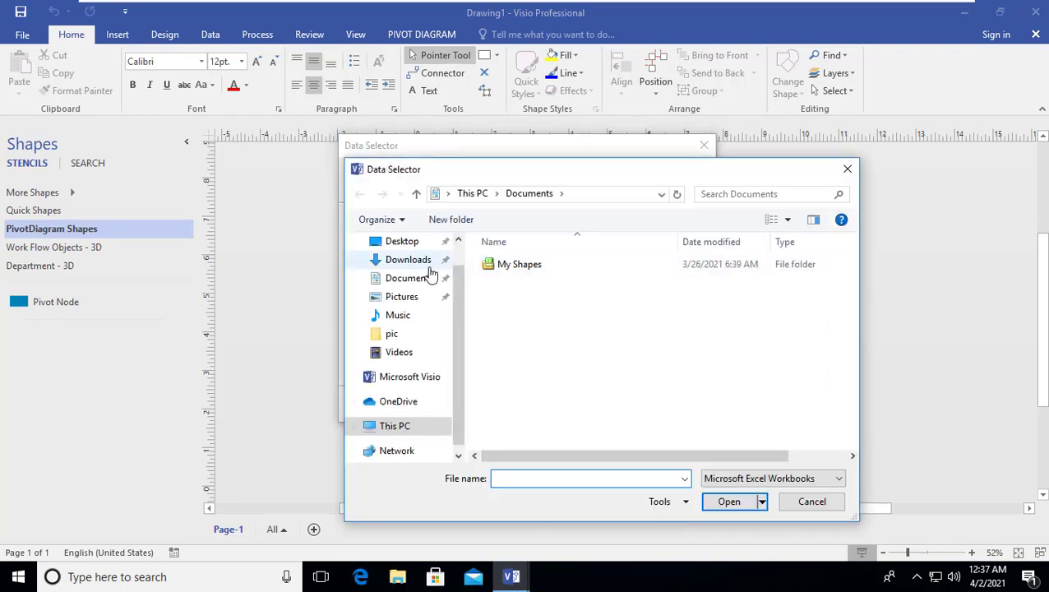
scroll(417, 267, "up", 1)
left_click(435, 282)
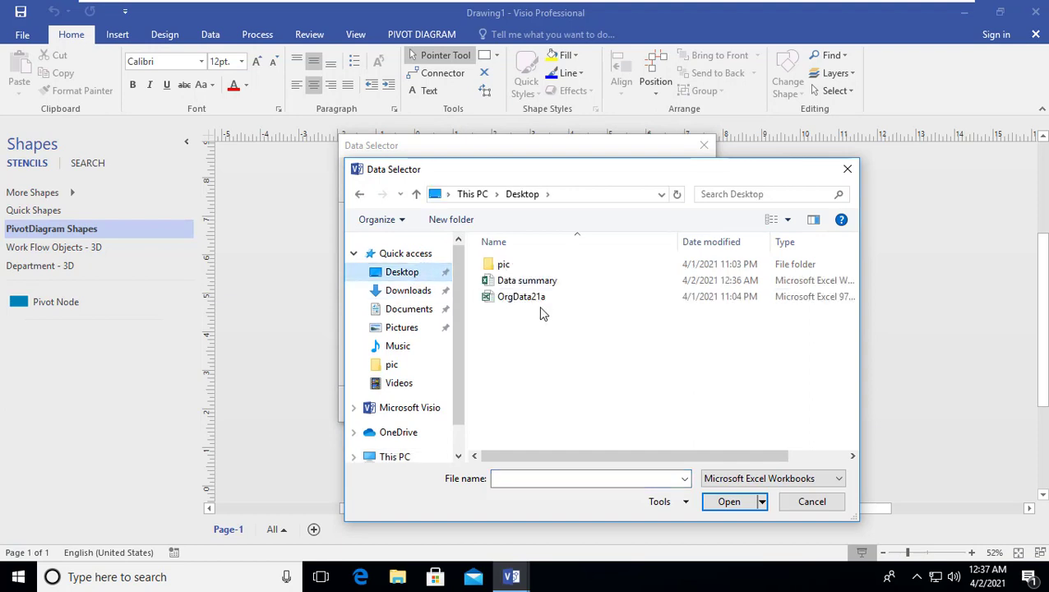
double_click(541, 283)
left_click(613, 404)
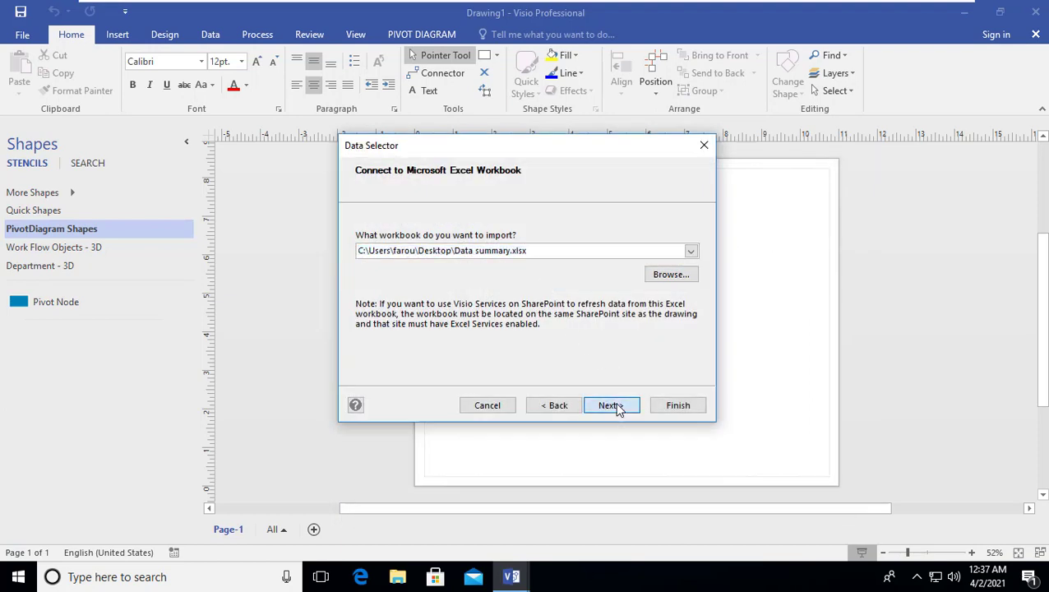
Import the 'HR List$' worksheet with all columns and all rows, and finish the data selection
left_click(540, 251)
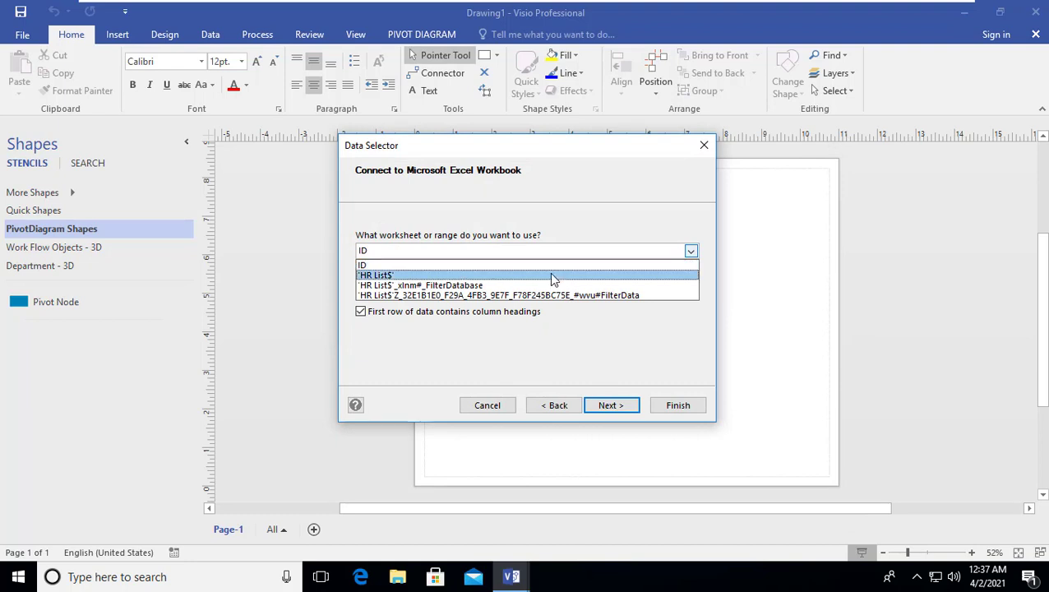
left_click(514, 263)
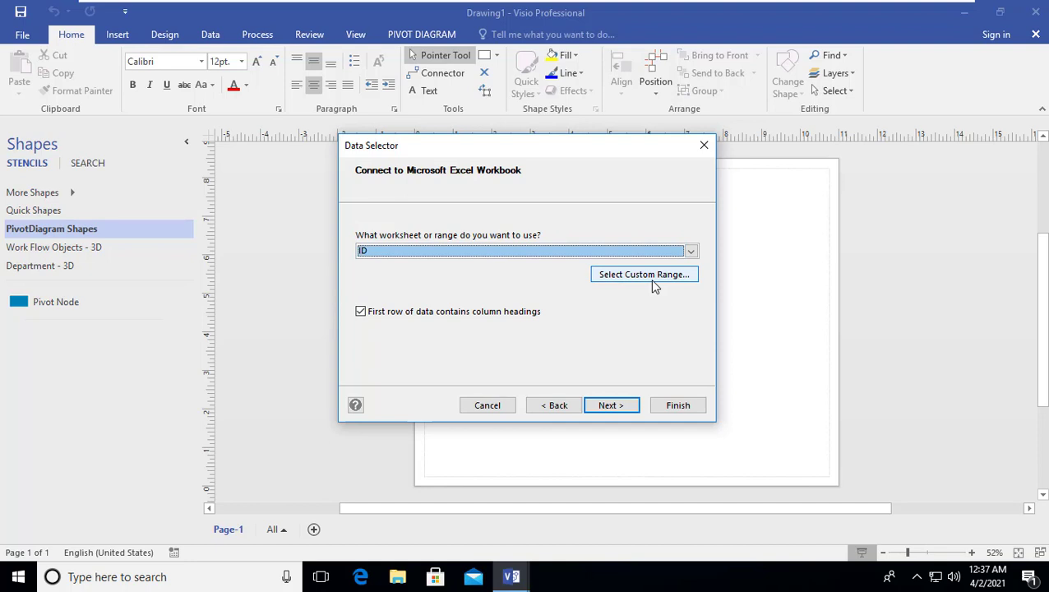
left_click(646, 252)
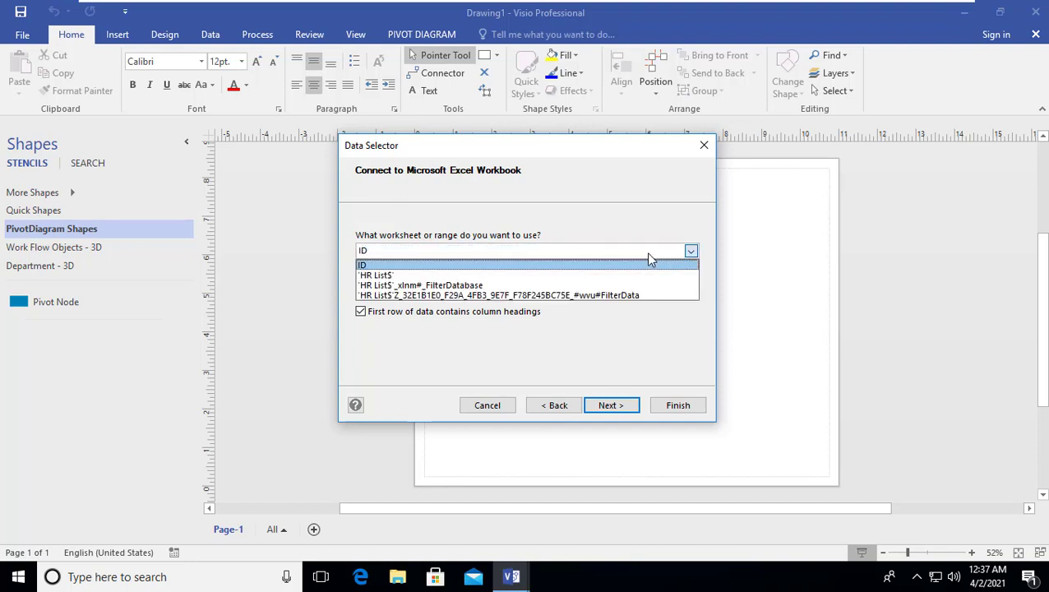
left_click(485, 277)
left_click(627, 406)
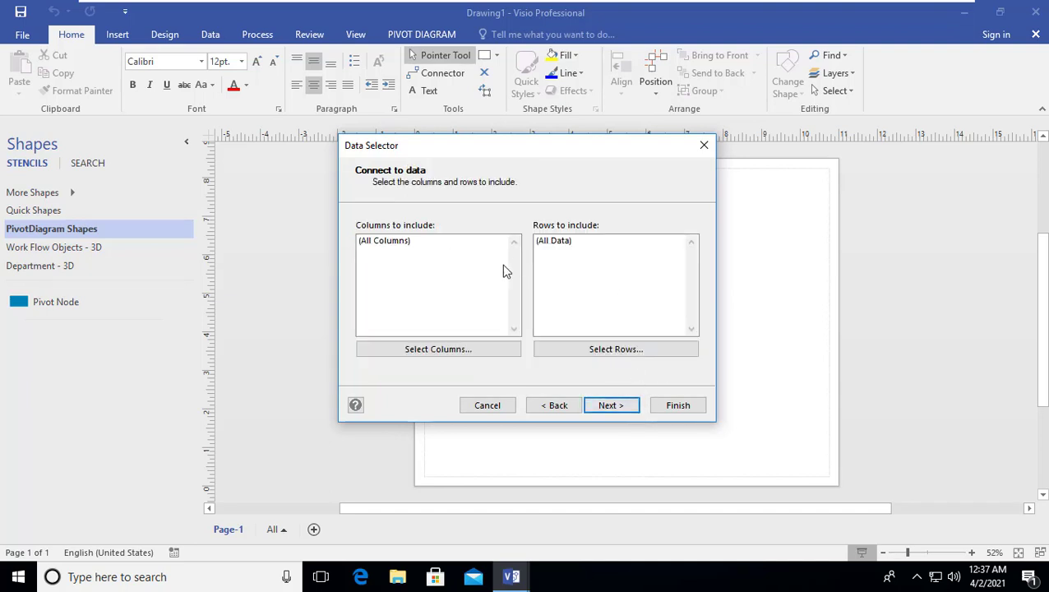
left_click(625, 408)
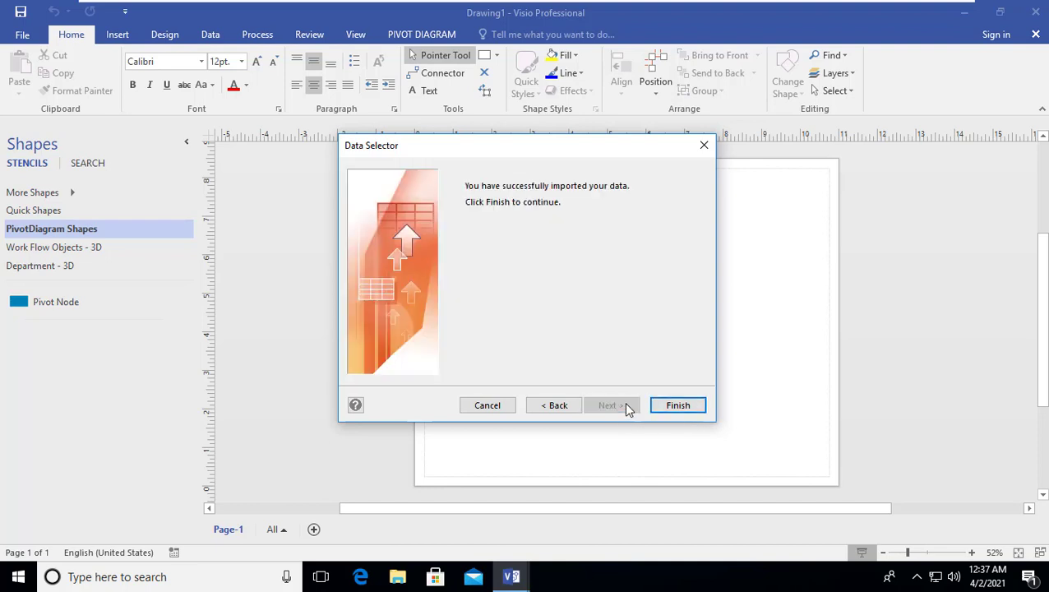
left_click(678, 406)
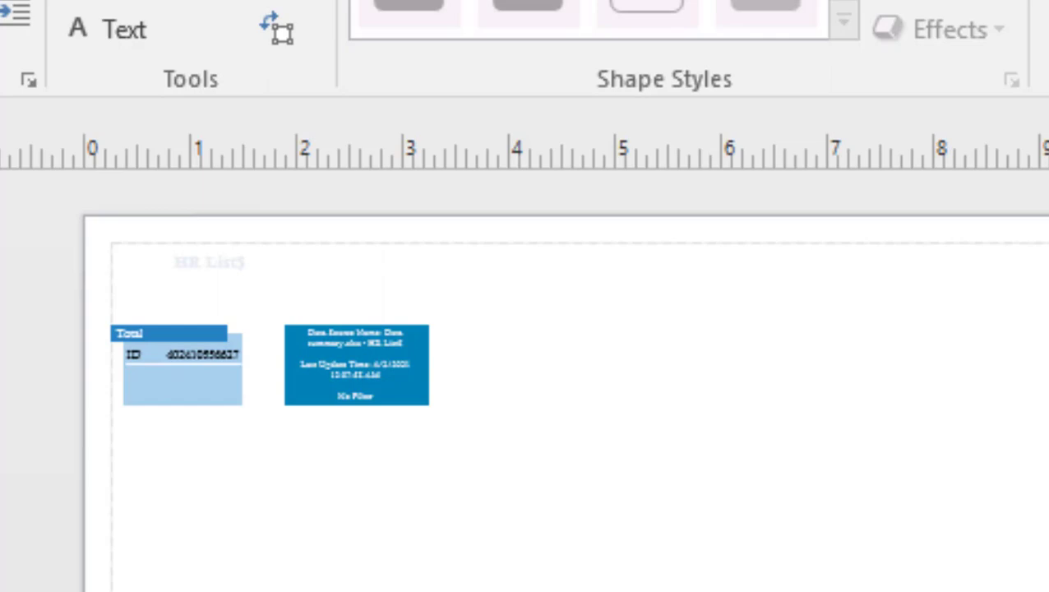
Examine the Total node and the data source box of the new pivot diagram up close
scroll(526, 378, "up", 1)
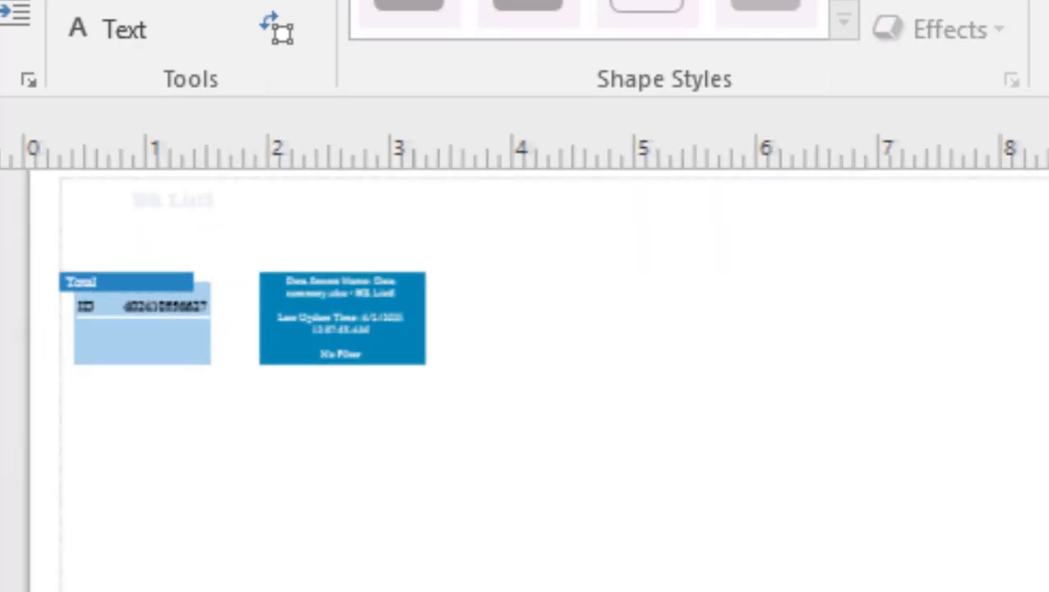
scroll(528, 410, "up", 8)
scroll(569, 342, "up", 3)
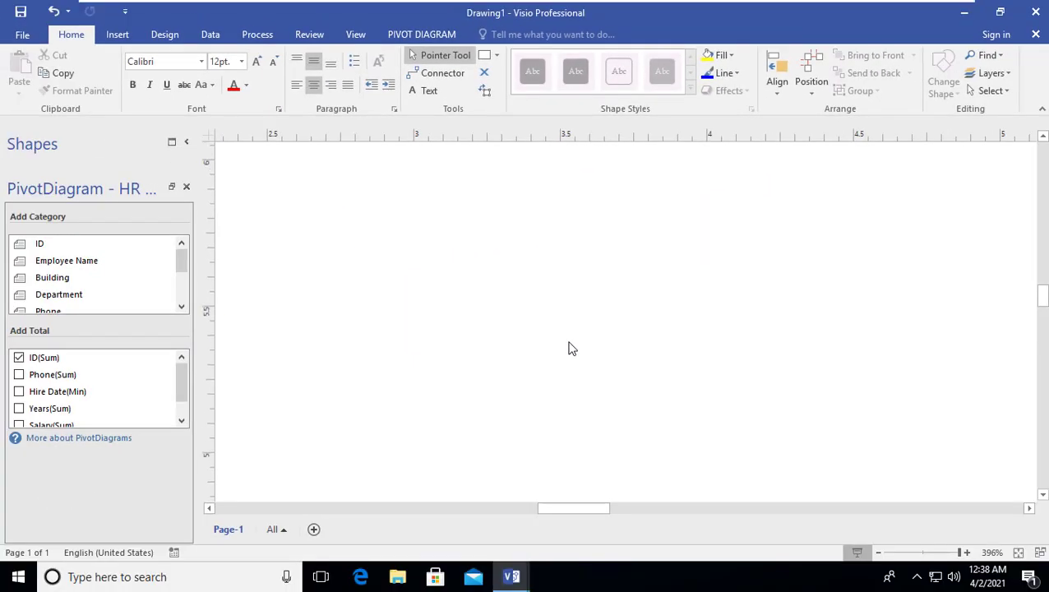
scroll(568, 349, "up", 5)
scroll(581, 475, "down", 1)
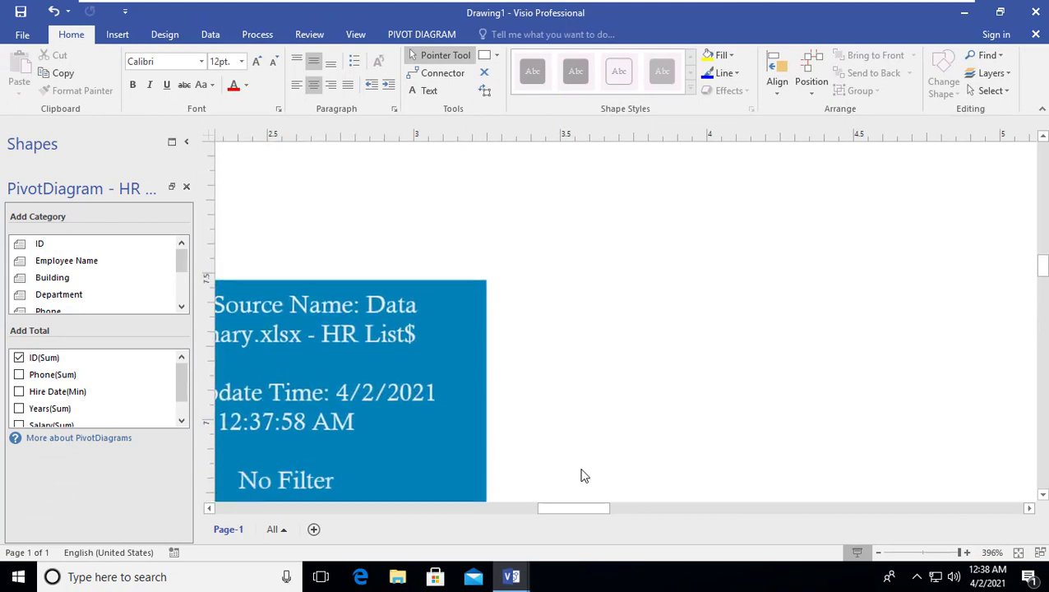
left_click_drag(571, 507, 461, 506)
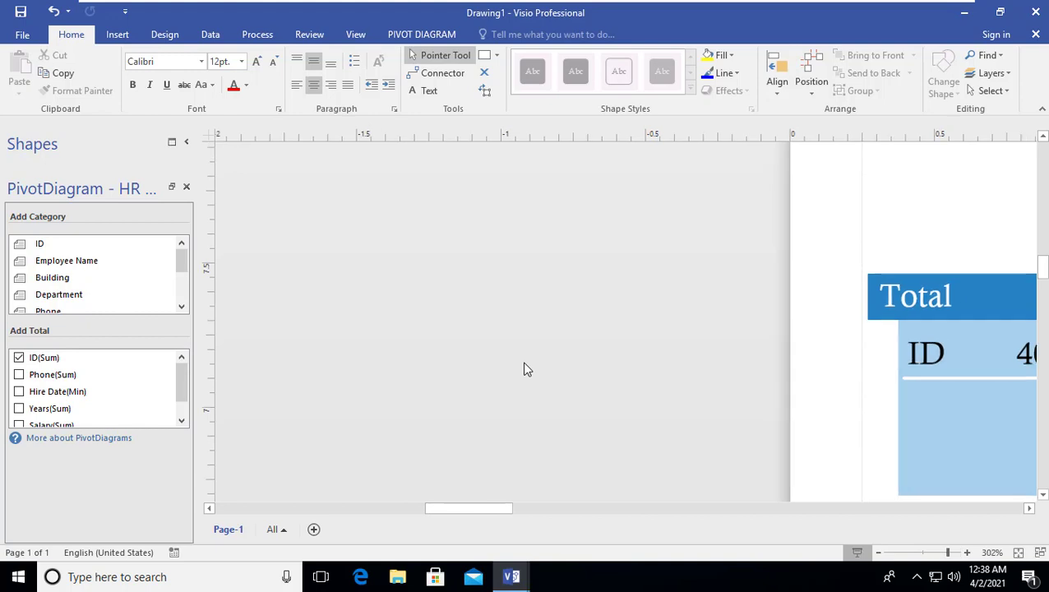
scroll(527, 369, "down", 3, "ctrl")
scroll(526, 369, "down", 1)
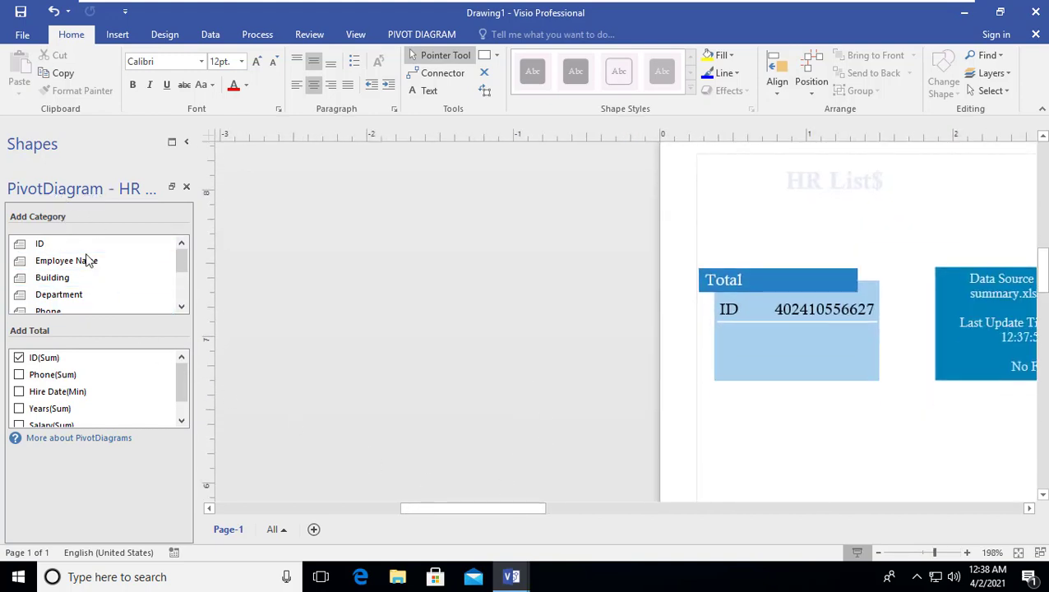
Add the Salary sum to the diagram's totals and change the ID total from Sum to Count
scroll(25, 395, "down", 1)
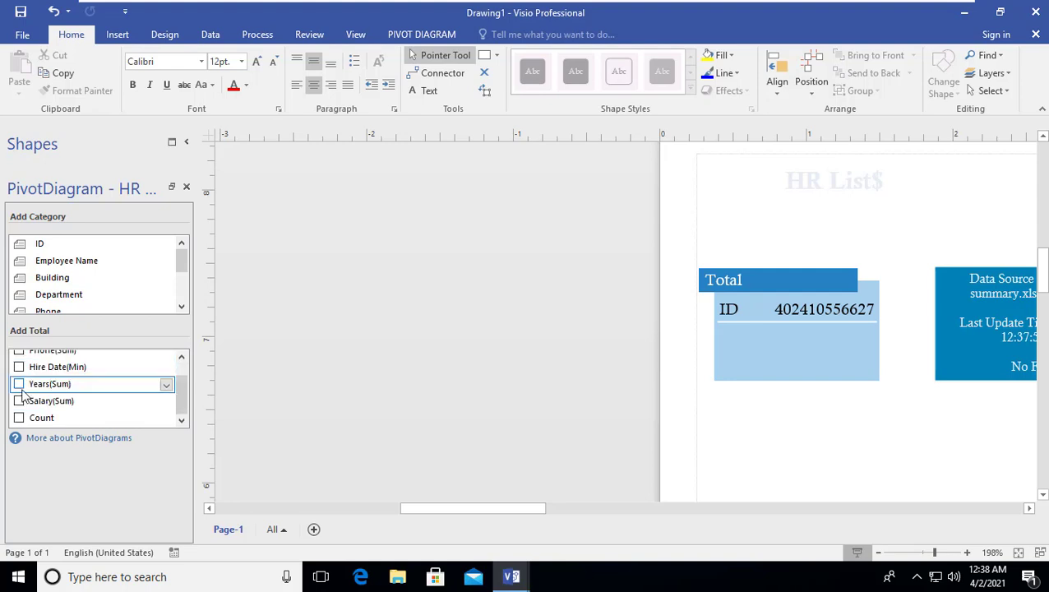
left_click(19, 400)
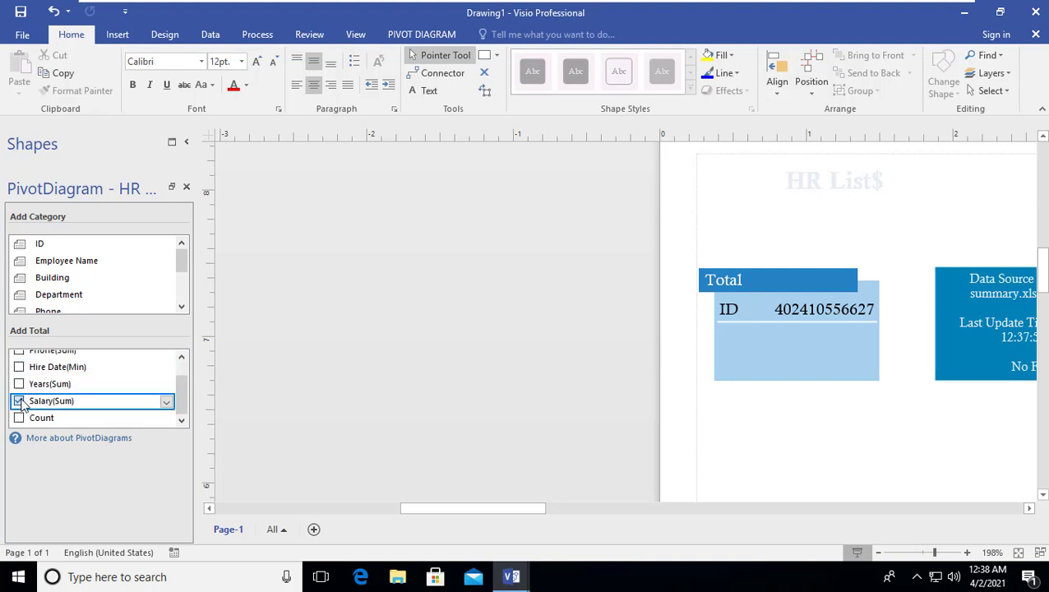
scroll(25, 368, "up", 1)
left_click(19, 358)
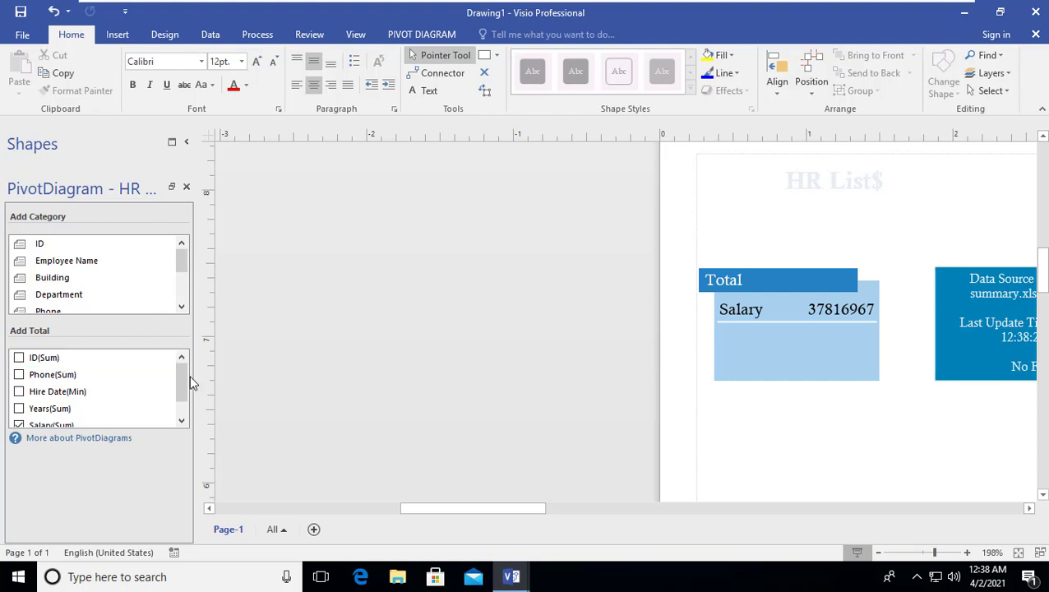
left_click(167, 358)
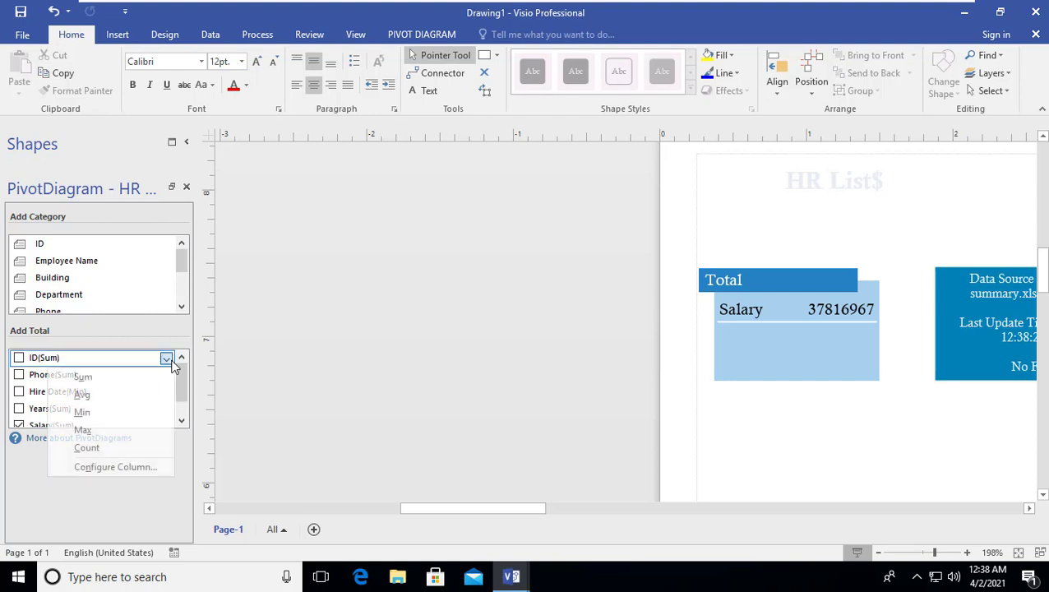
left_click(106, 443)
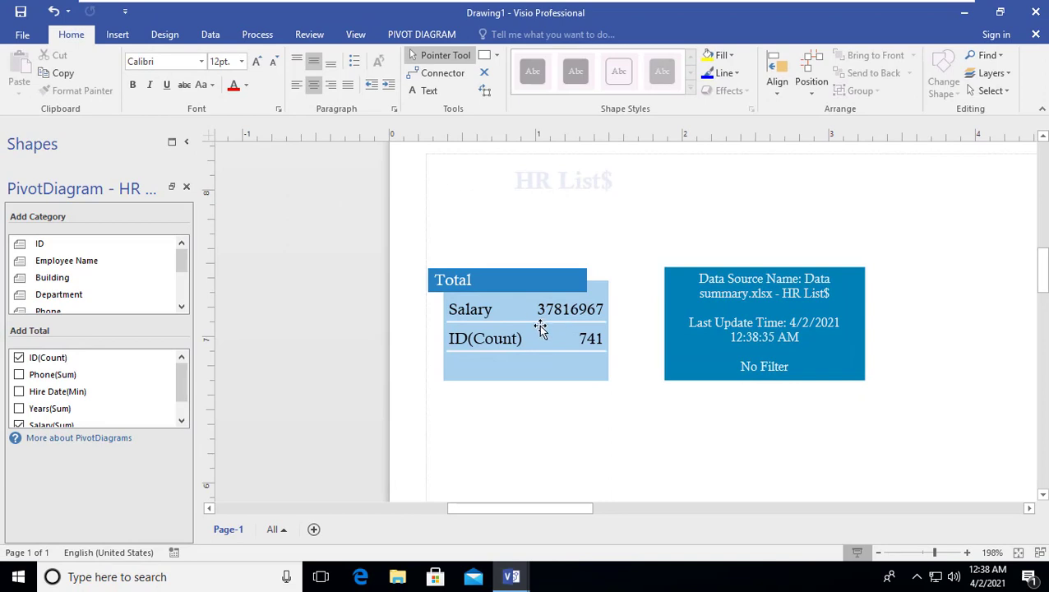
Break down the Total node by the Building category and look over the resulting building nodes
left_click(530, 317)
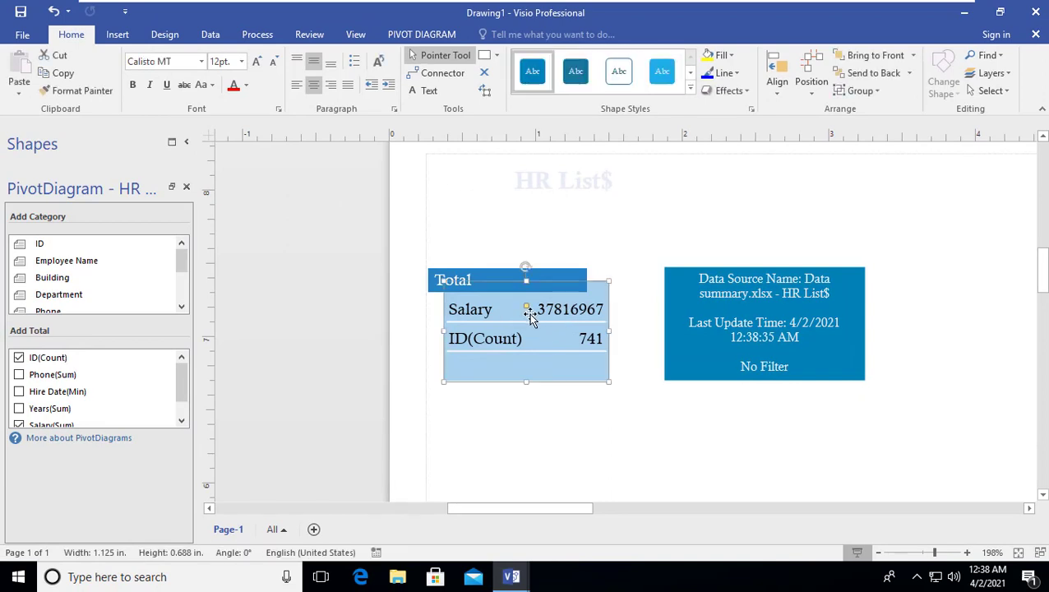
left_click(58, 280)
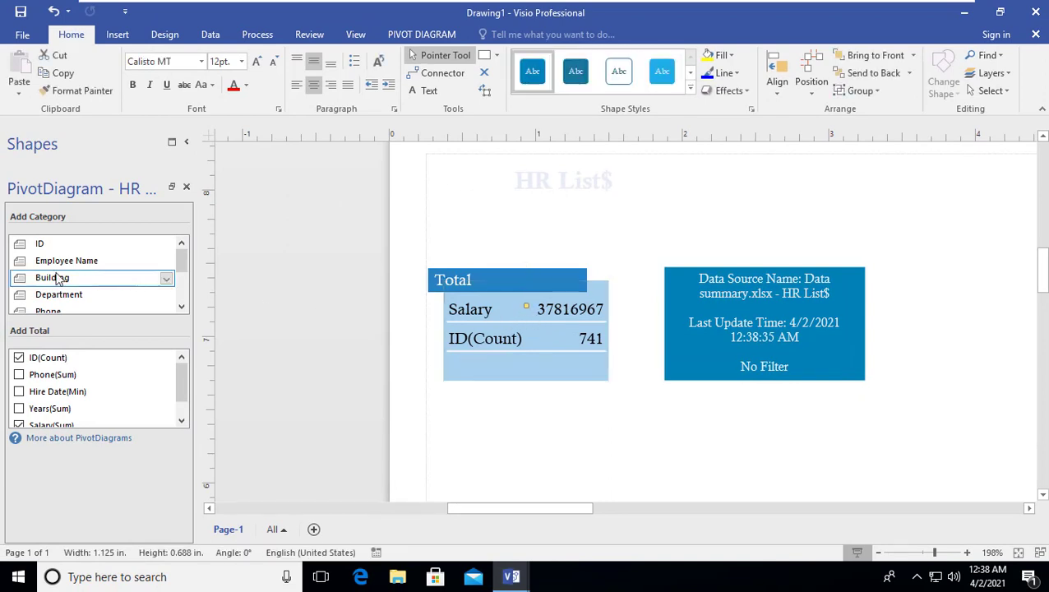
scroll(534, 362, "down", 1)
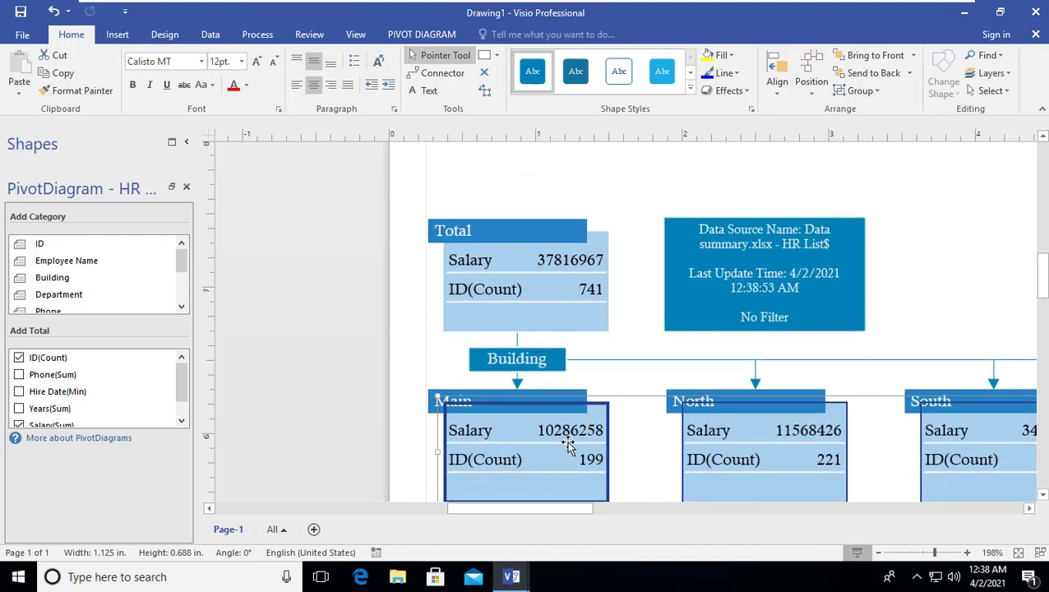
mouse_move(558, 513)
left_mouse_down()
mouse_move(733, 510)
mouse_move(575, 508)
left_mouse_up()
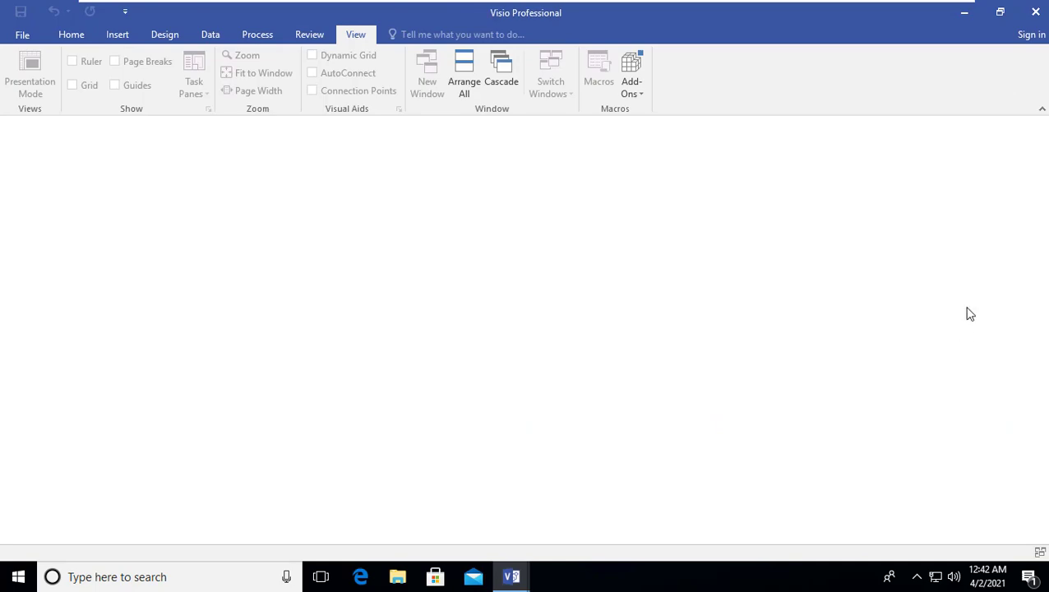
Minimize the empty Visio window
left_click(967, 19)
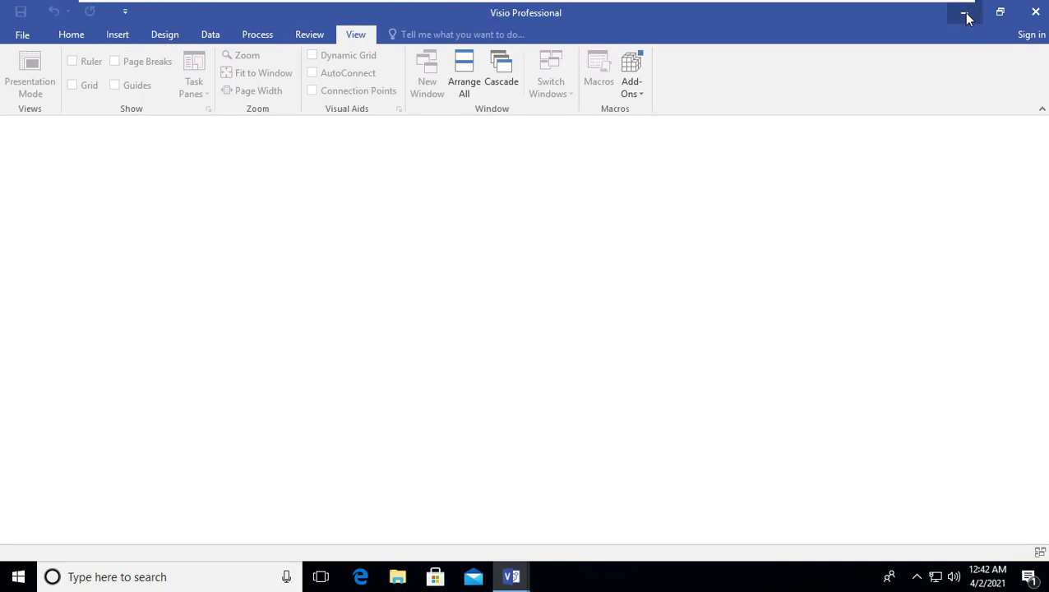
Open the Sales2006 workbook and examine its annual sales figures by account executive and product
double_click(41, 353)
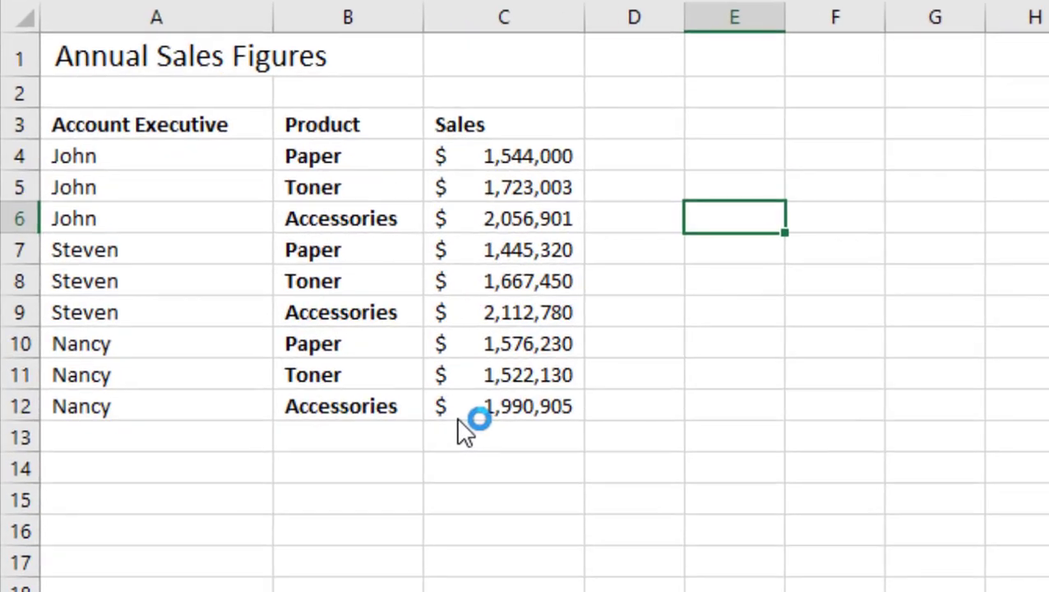
left_click(333, 160)
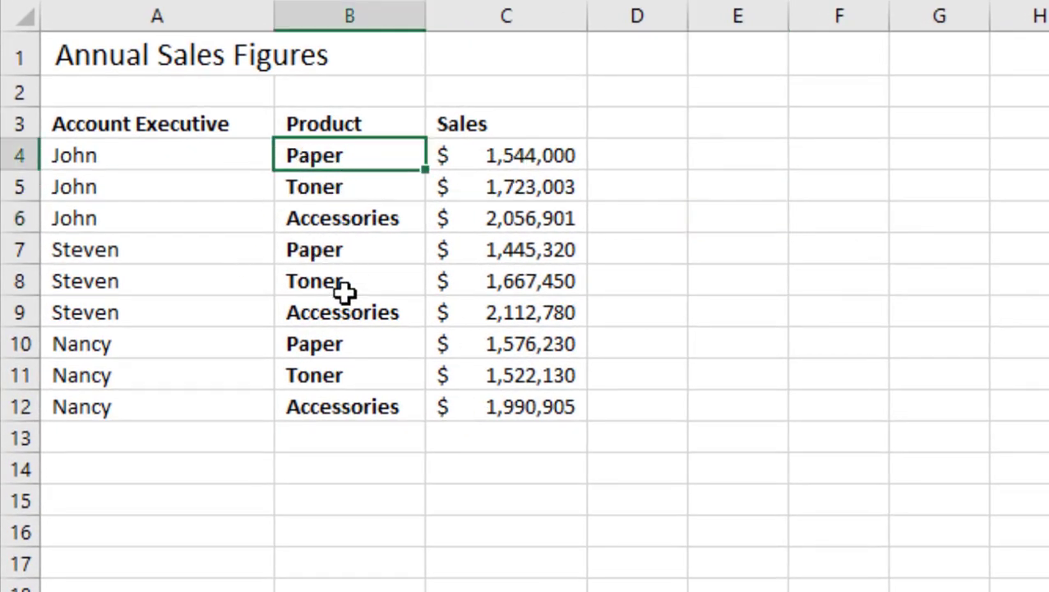
left_click(178, 166)
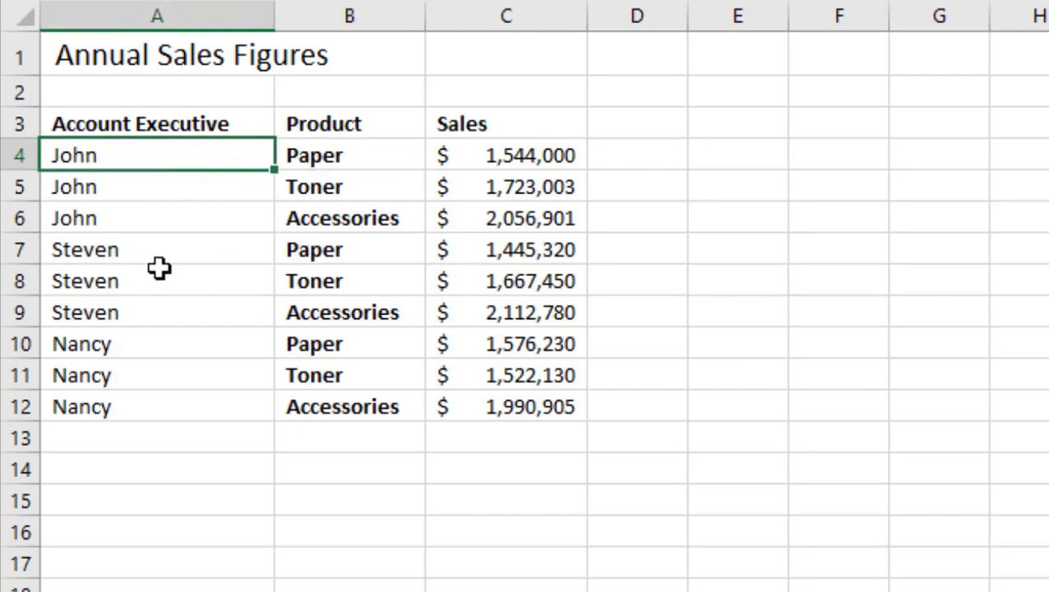
left_click(158, 272)
left_click(140, 395)
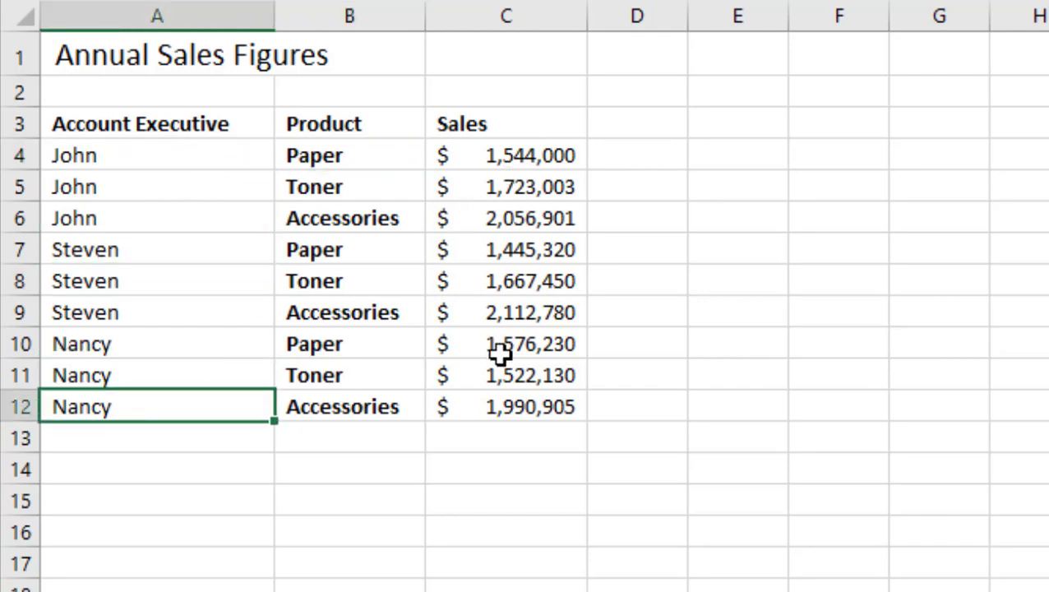
Select the sales table A3:C12 including its headings to check its range name, and close the workbook
left_click_drag(211, 115, 545, 411)
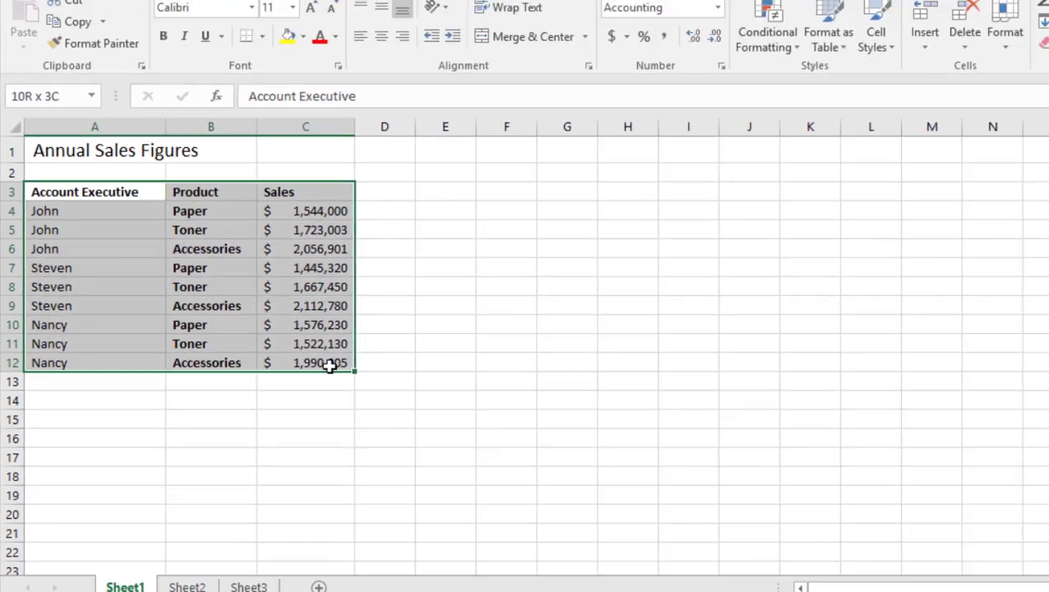
left_click_drag(330, 365, 330, 365)
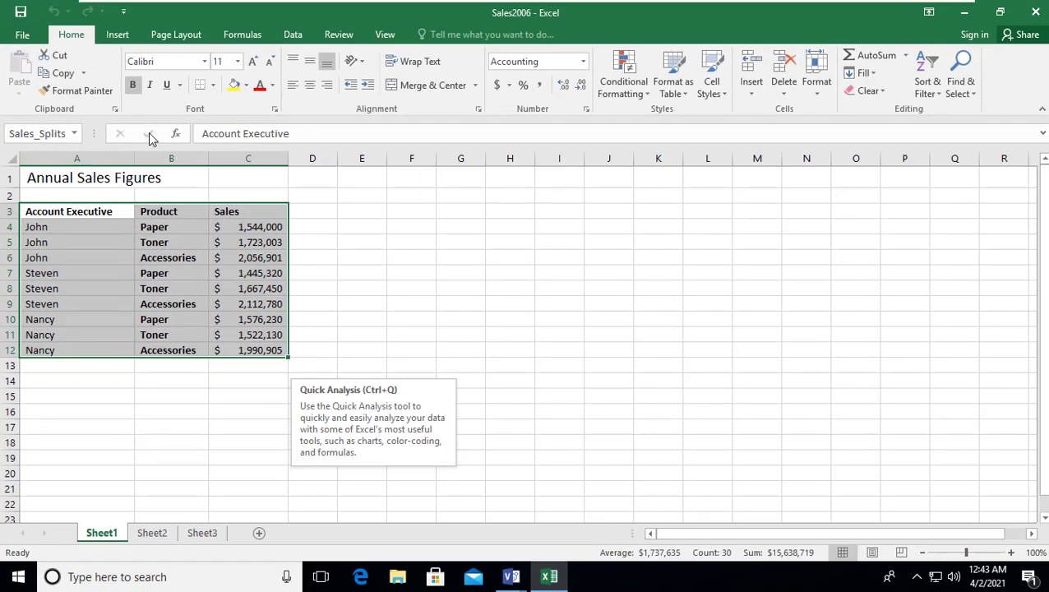
left_click(1035, 12)
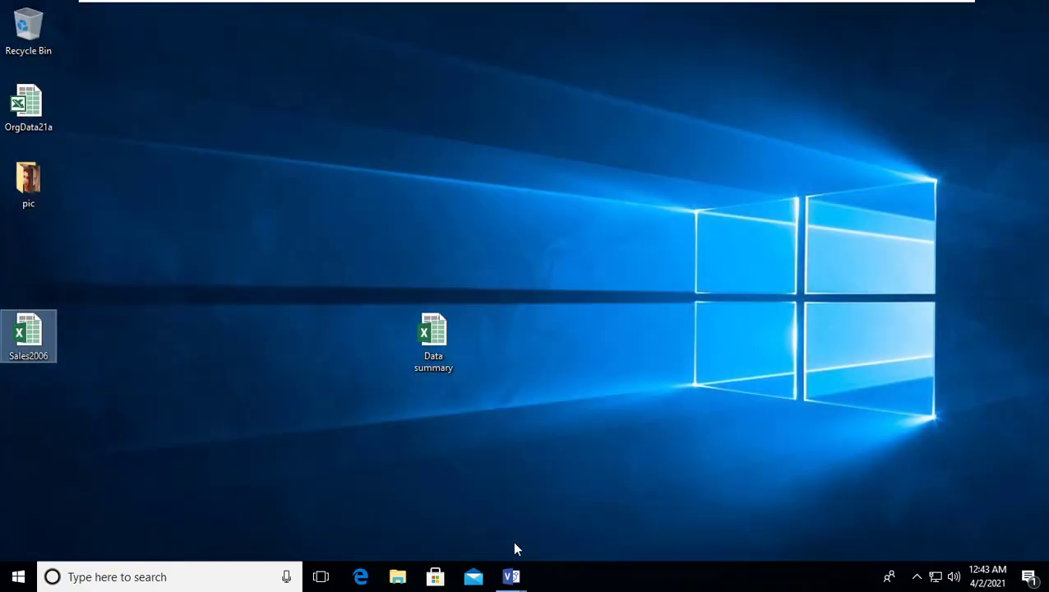
Switch back to Visio and create a new drawing from the Pivot Diagram template
left_click(510, 576)
left_click(538, 506)
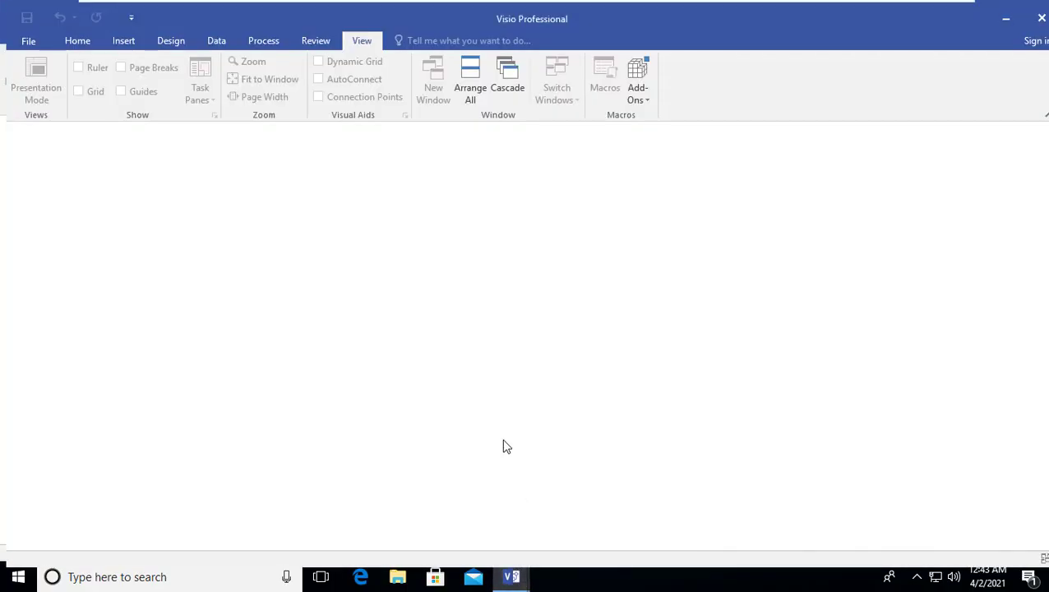
left_click(22, 38)
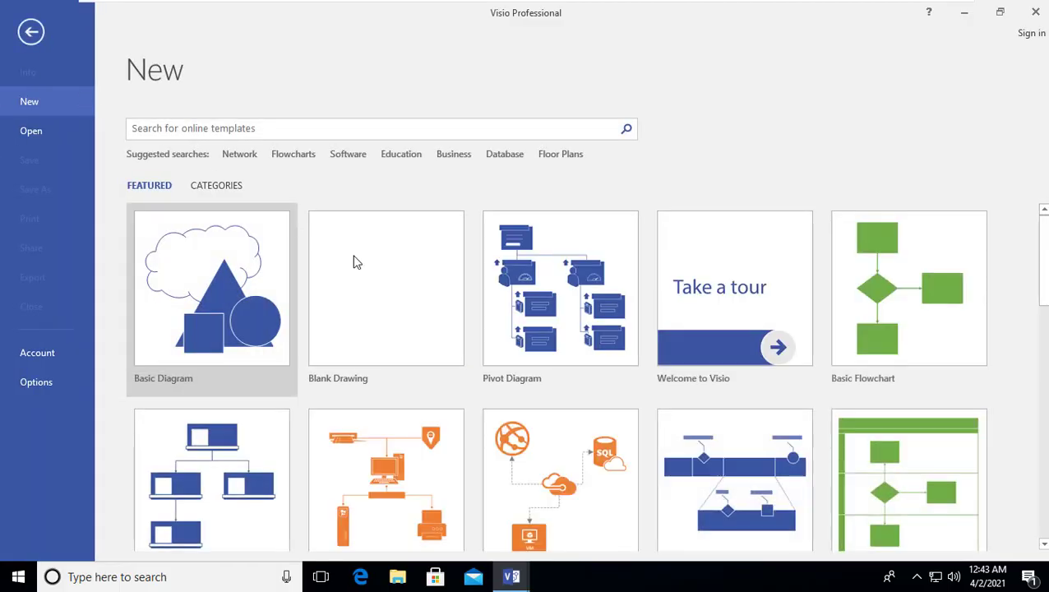
left_click(584, 329)
left_click(576, 372)
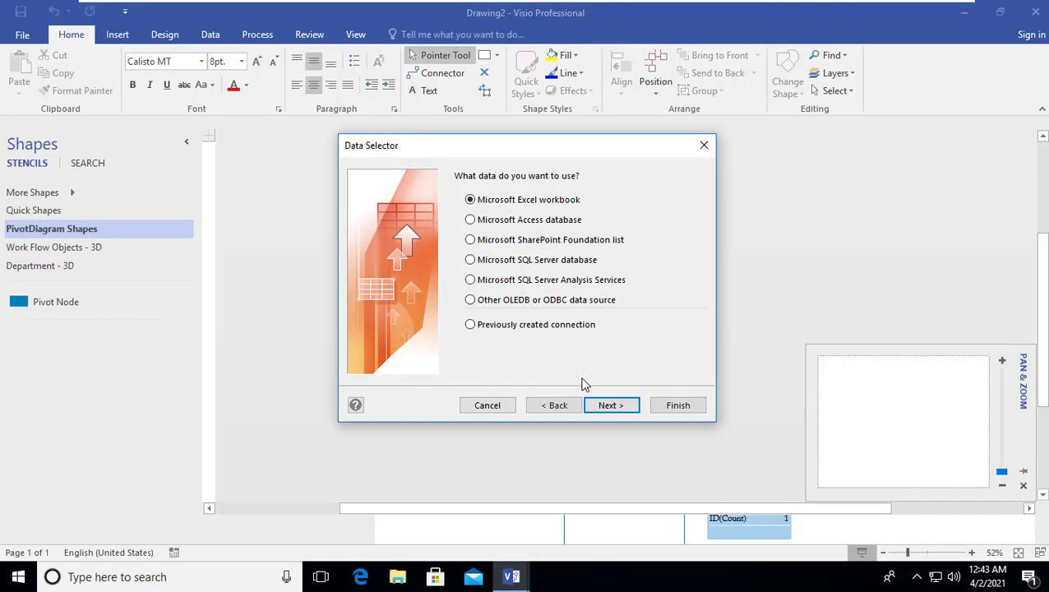
Connect the pivot diagram to the Sales_Splits range of the Sales2006 Excel workbook on the Desktop and finish the data import
left_click(611, 404)
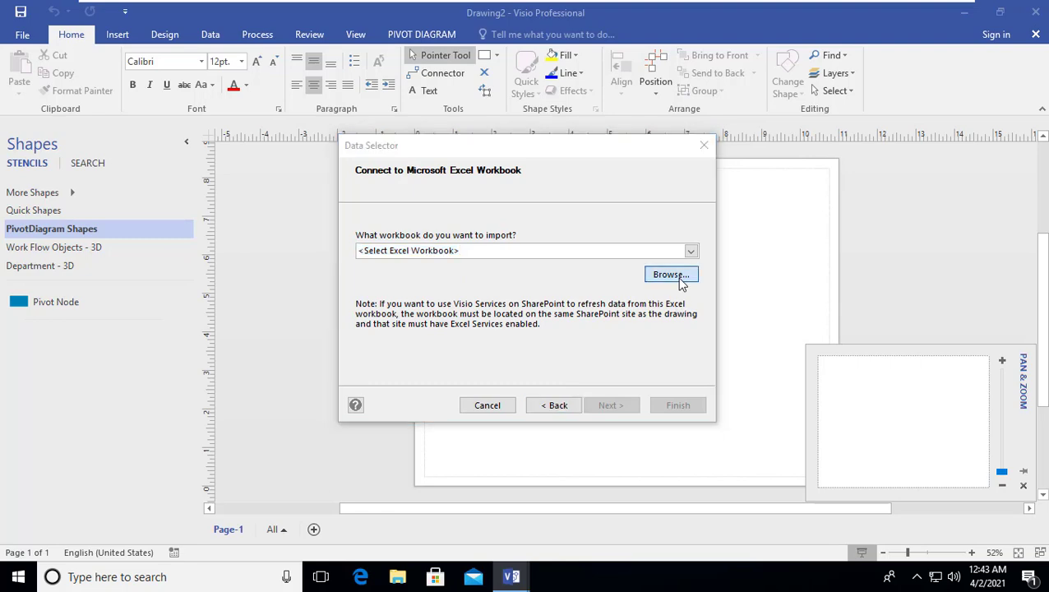
left_click(670, 275)
left_click(422, 276)
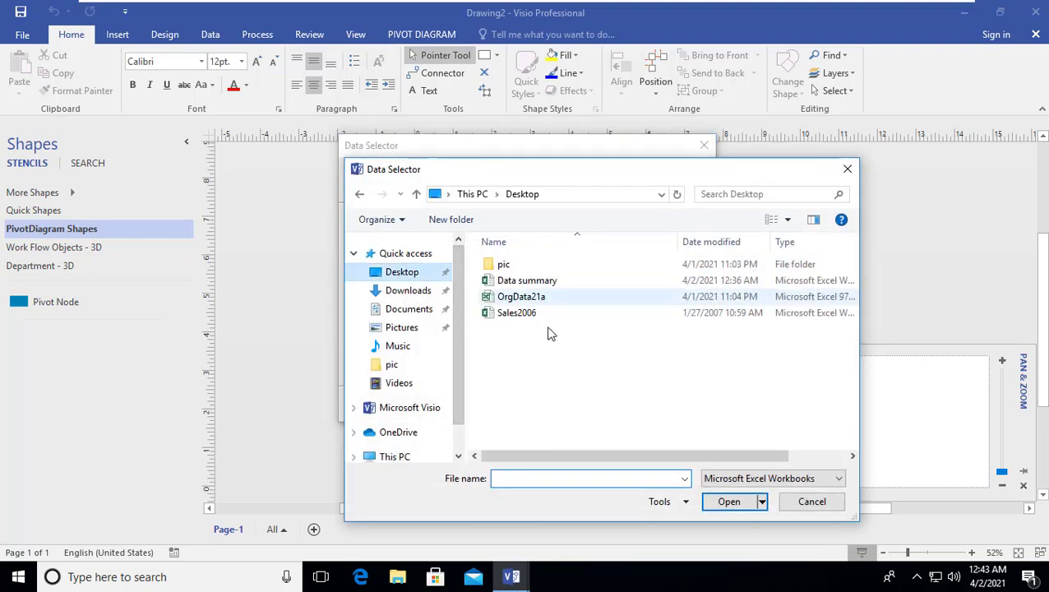
double_click(552, 320)
left_click(615, 404)
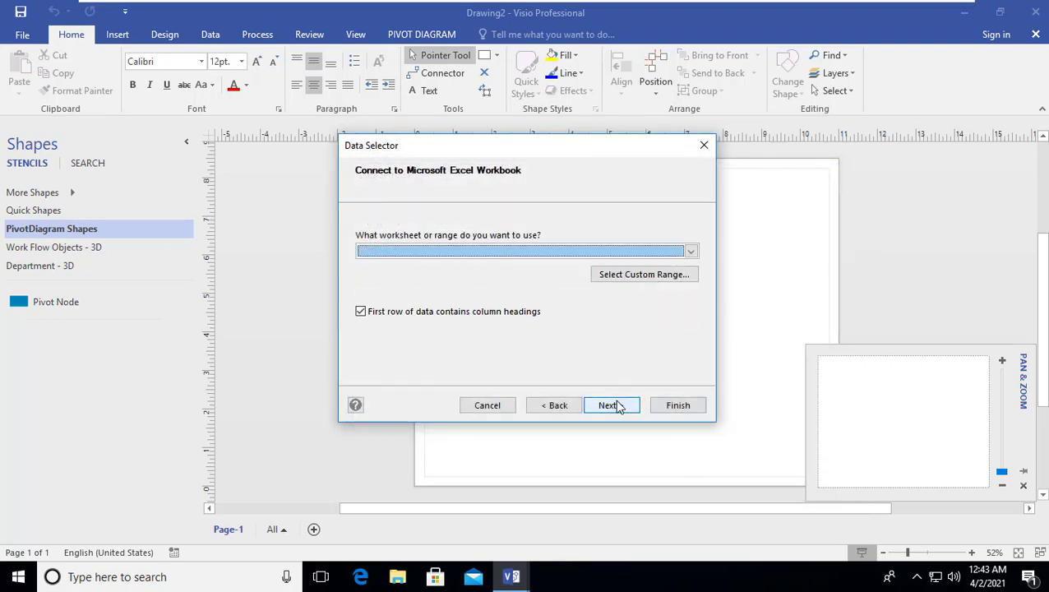
left_click(619, 406)
left_click(617, 406)
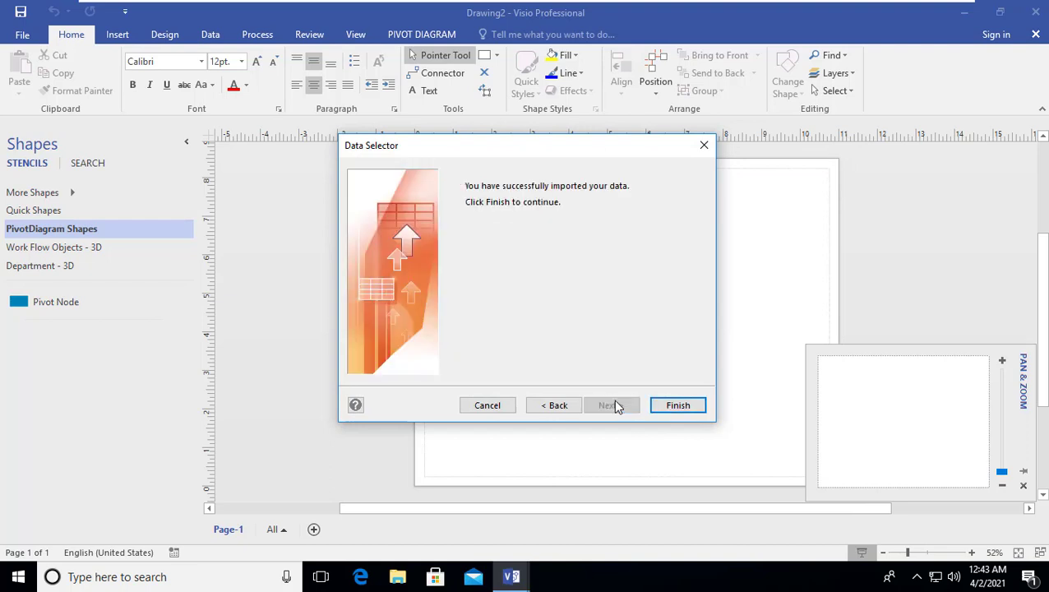
left_click(670, 405)
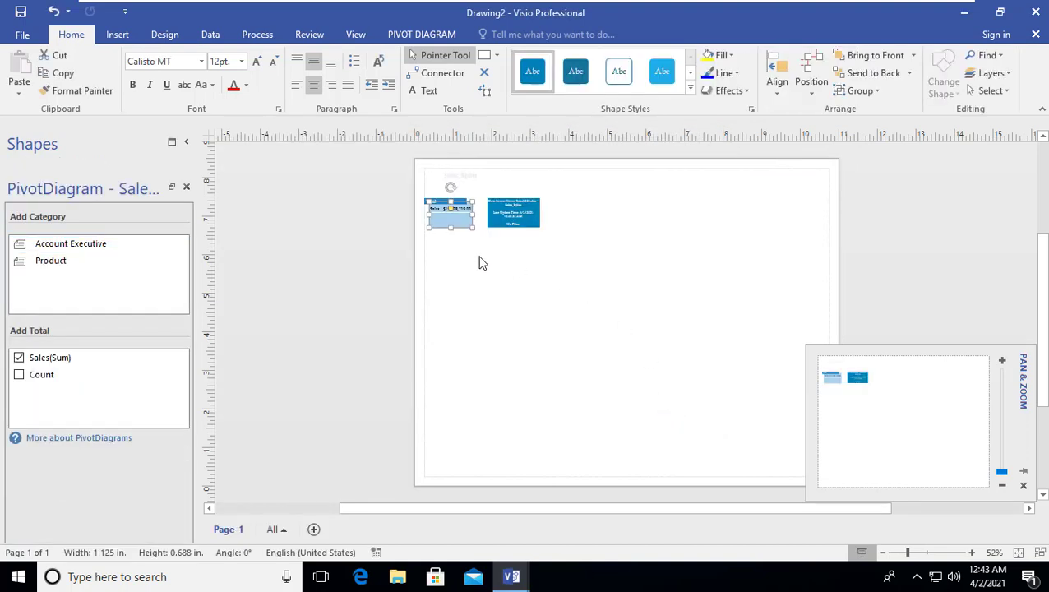
Enlarge the diagram around the Total node and break that node down by the Account Executive category
left_click(403, 191)
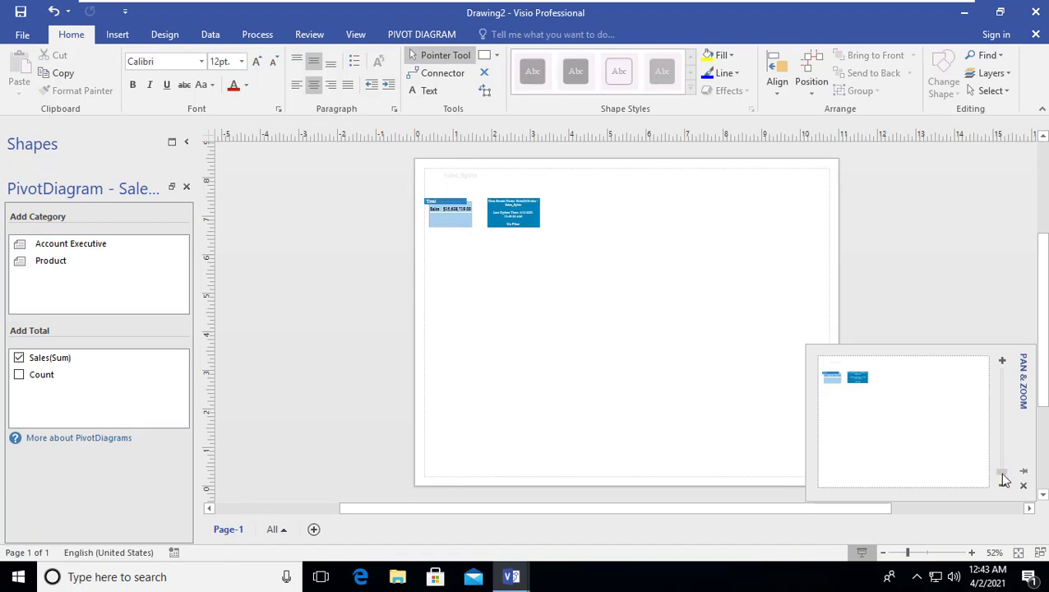
left_click_drag(1003, 481, 1002, 456)
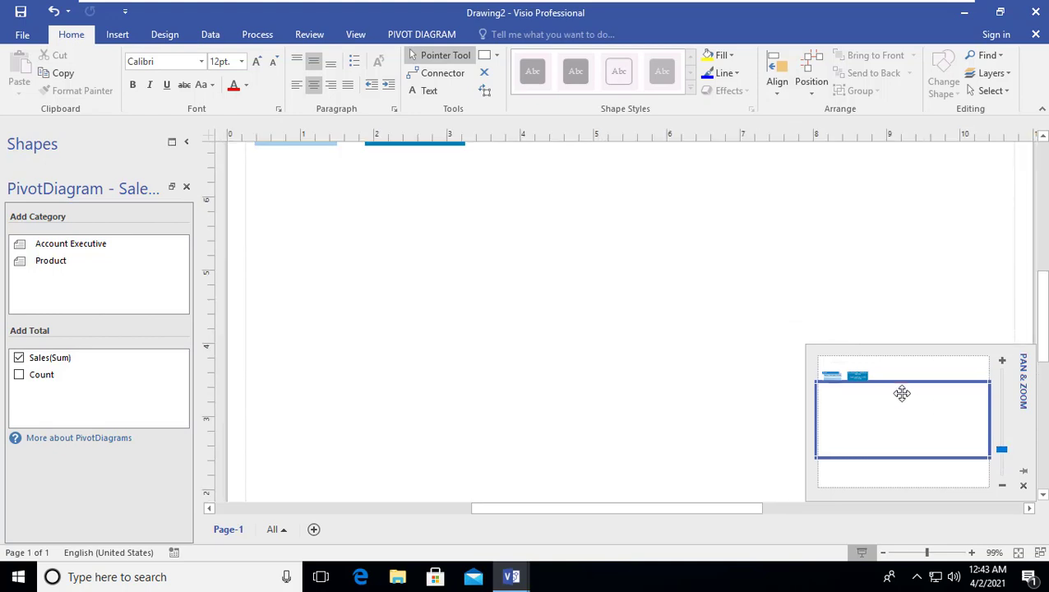
mouse_move(902, 393)
left_mouse_down()
mouse_move(901, 382)
mouse_move(891, 383)
left_mouse_up()
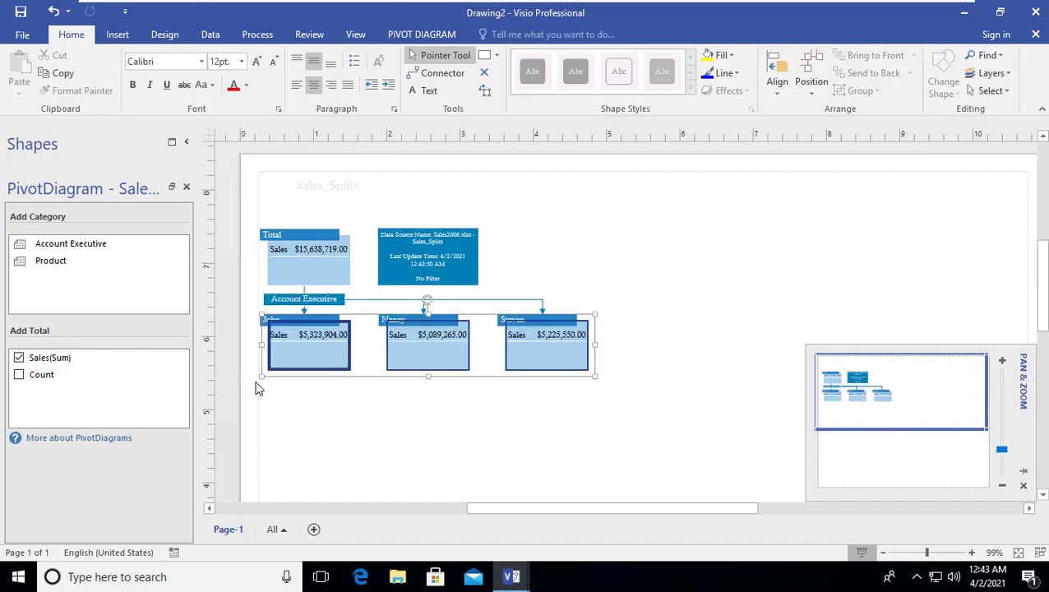
left_click(296, 408)
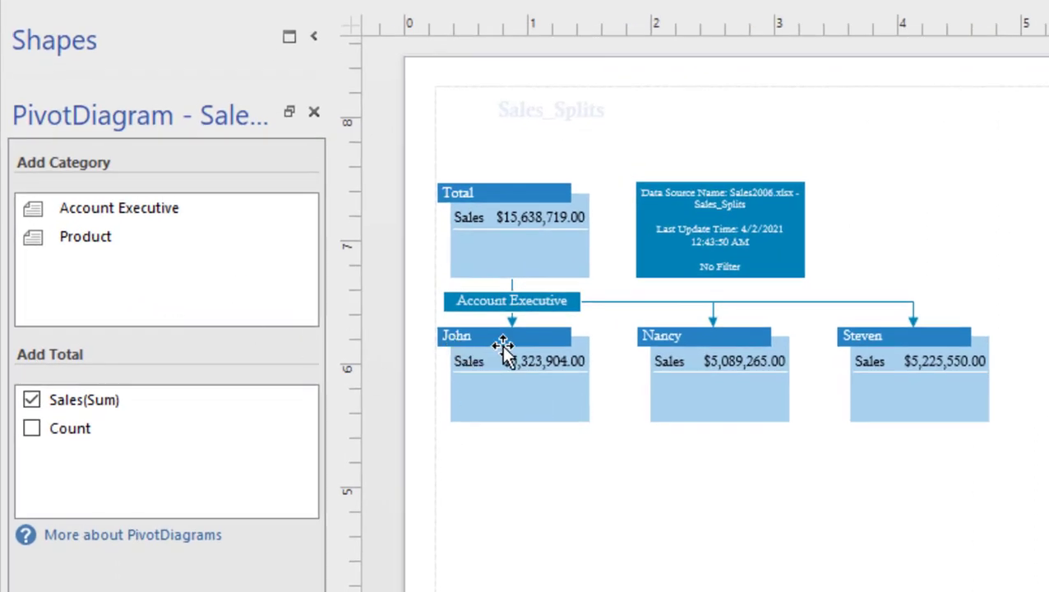
Try to break down the Account Executive breakdown shape by the Product category
left_click(516, 304)
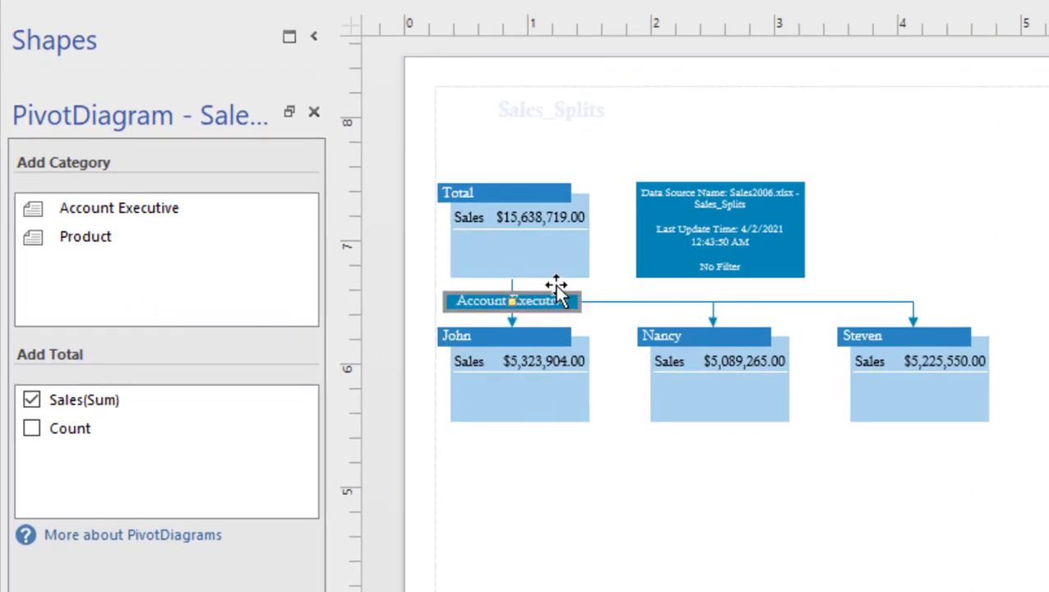
left_click(154, 241)
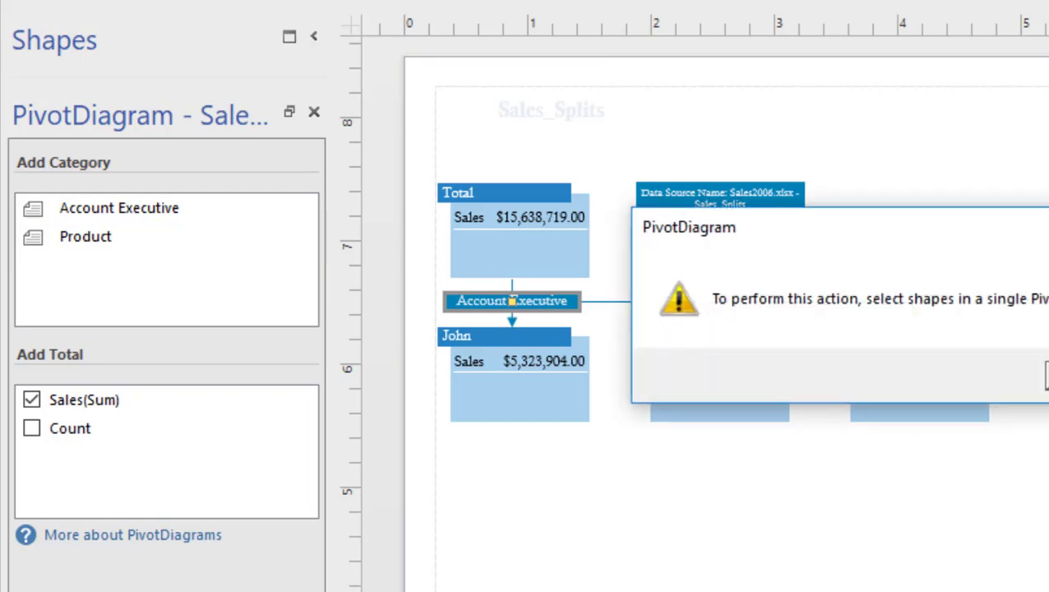
left_click(1046, 375)
Break down the first and second account executives' nodes by the Product category
left_click(553, 355)
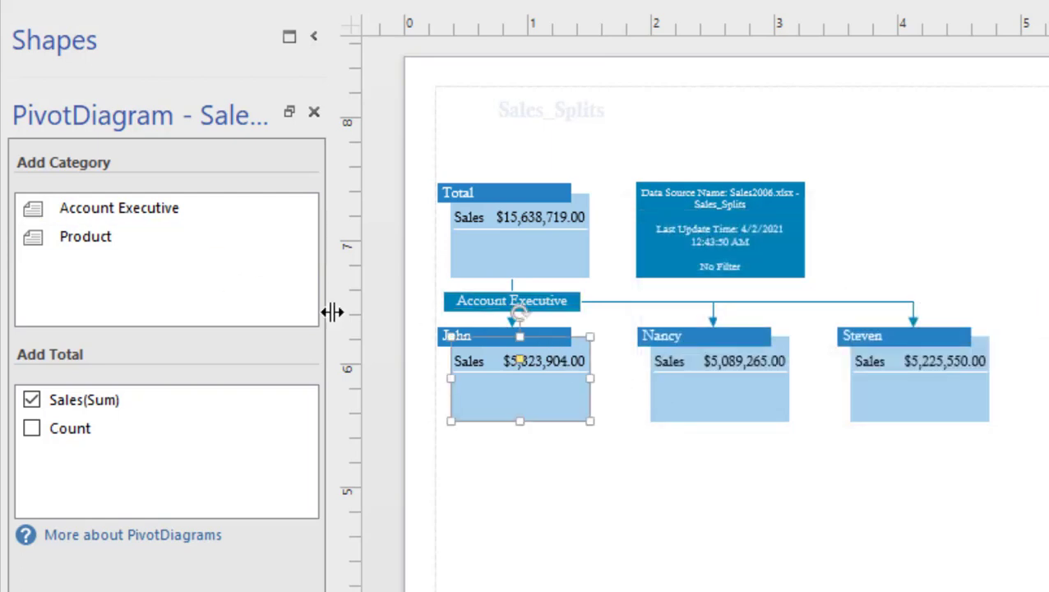
left_click(117, 244)
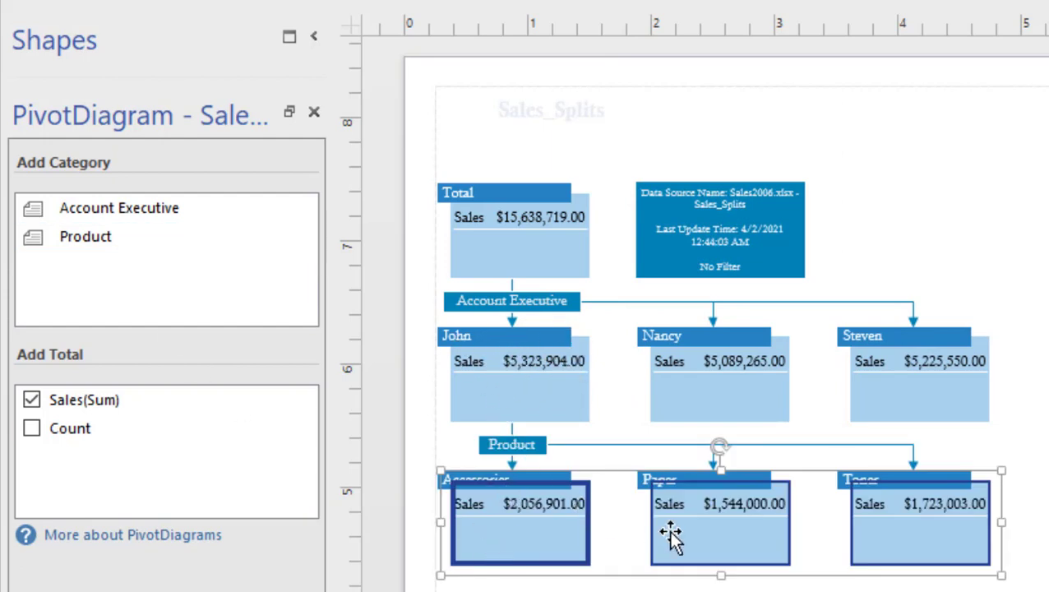
left_click(743, 357)
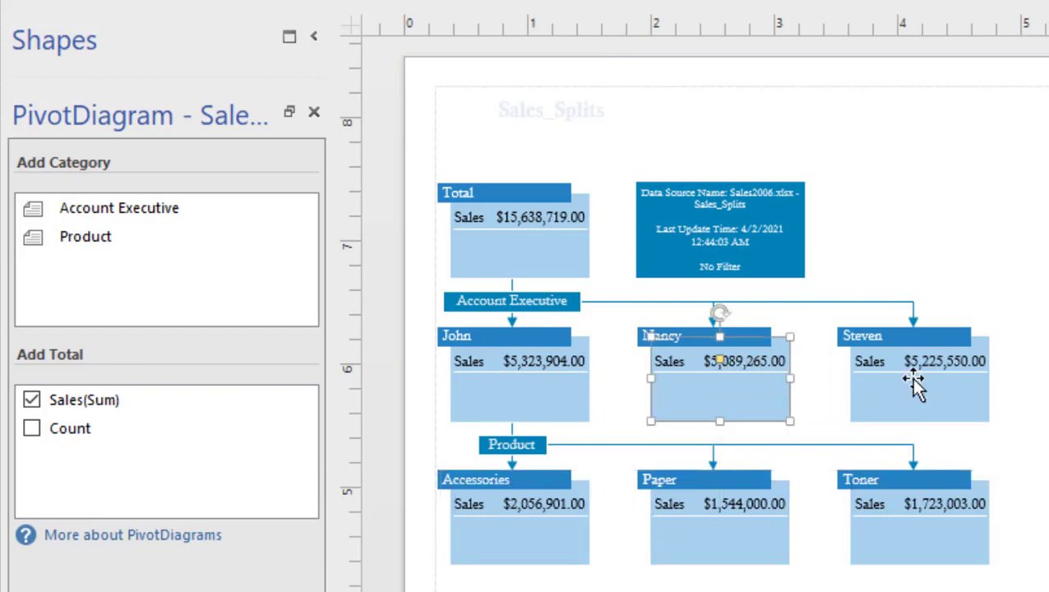
left_click(194, 247)
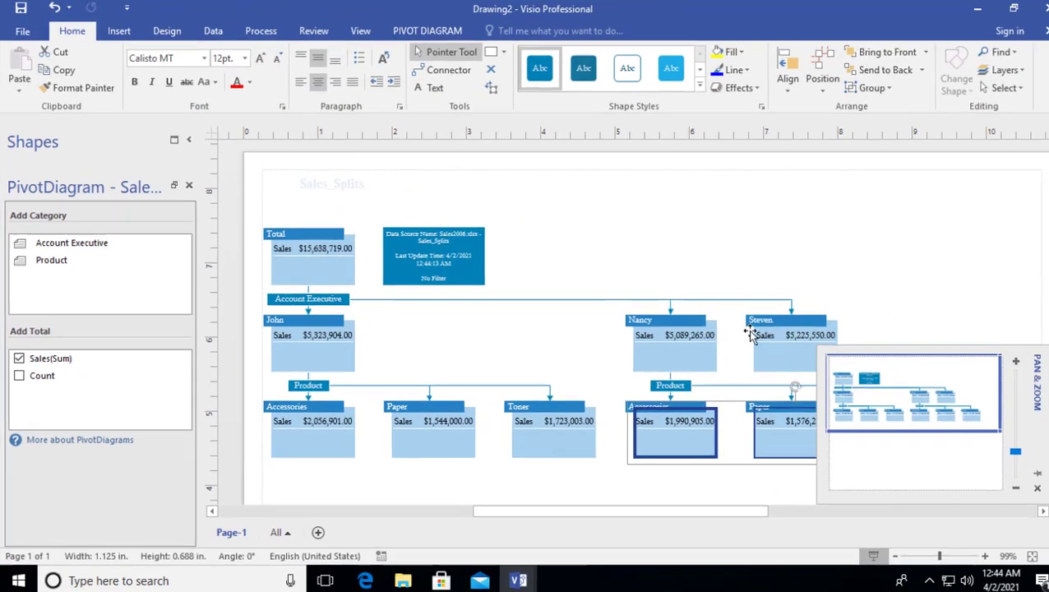
Close the Pan & Zoom window and break down the third account executive's node by Product
left_click(749, 332)
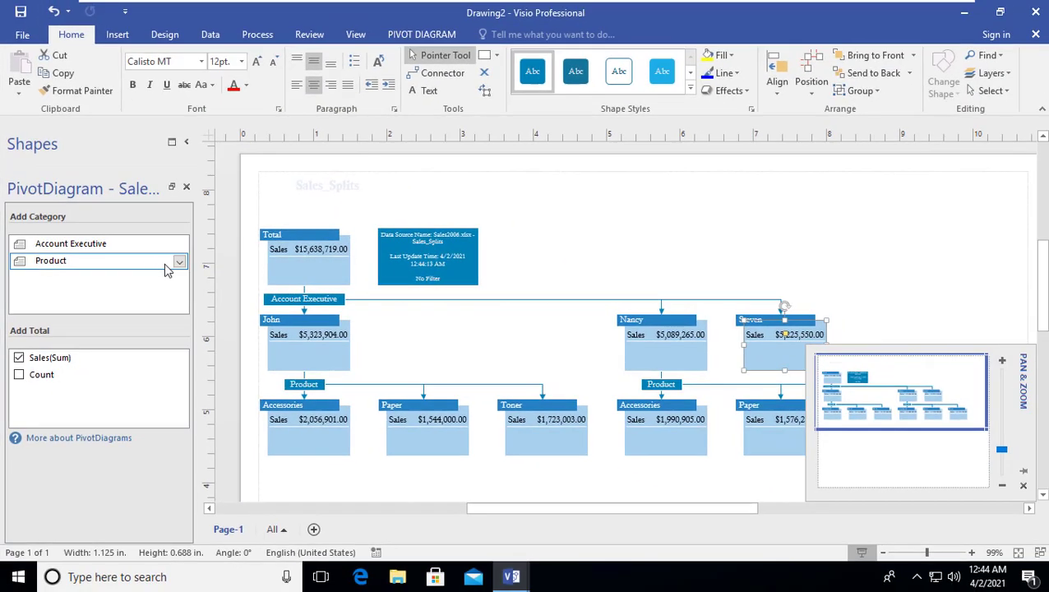
left_click(1023, 485)
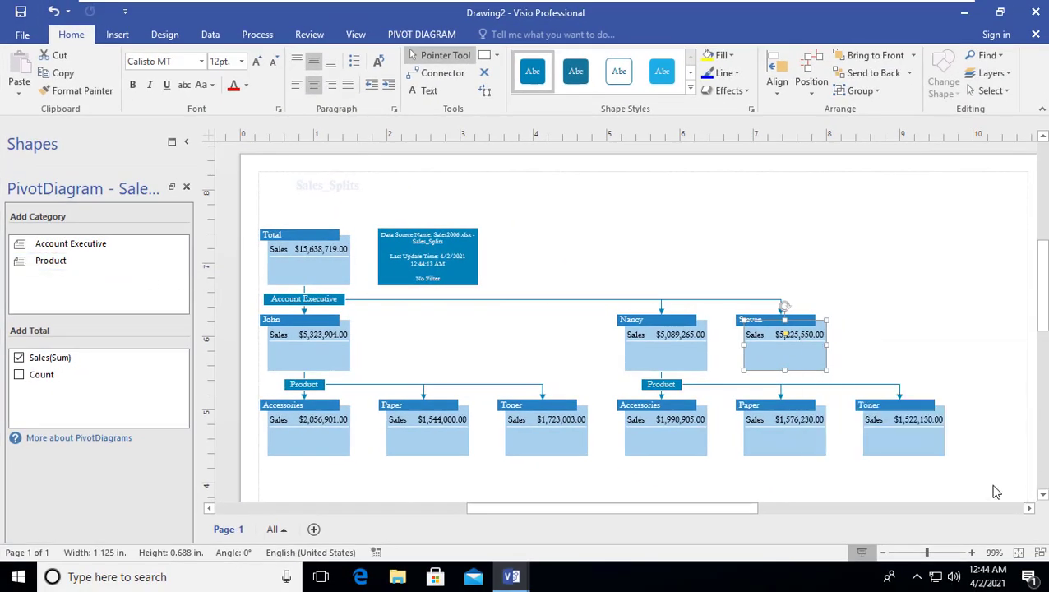
left_click(112, 263)
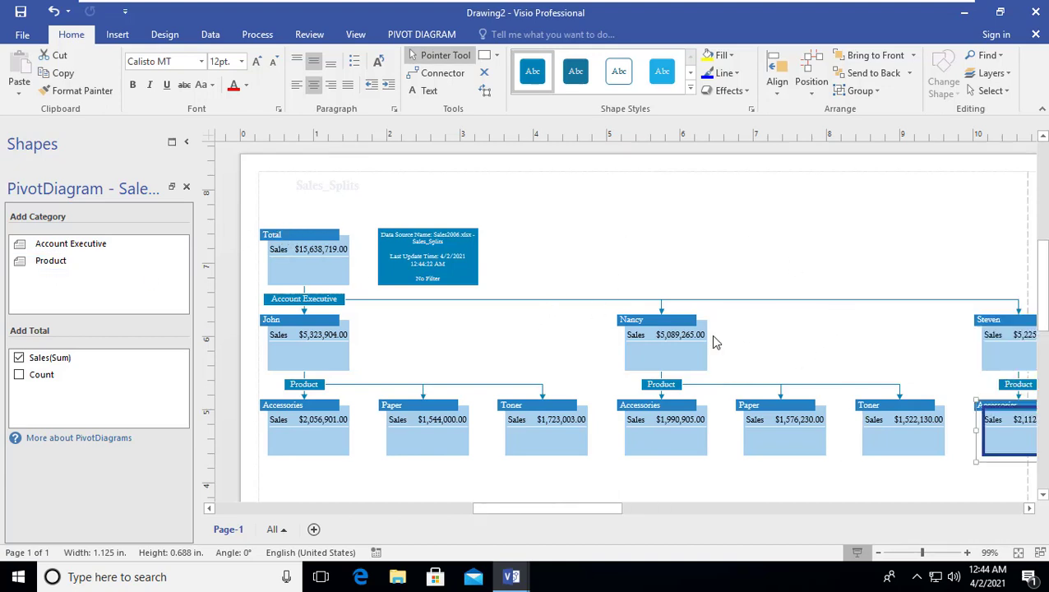
Try the Left-to-Right layout direction on the Account Executive breakdown and undo the change
left_click(411, 33)
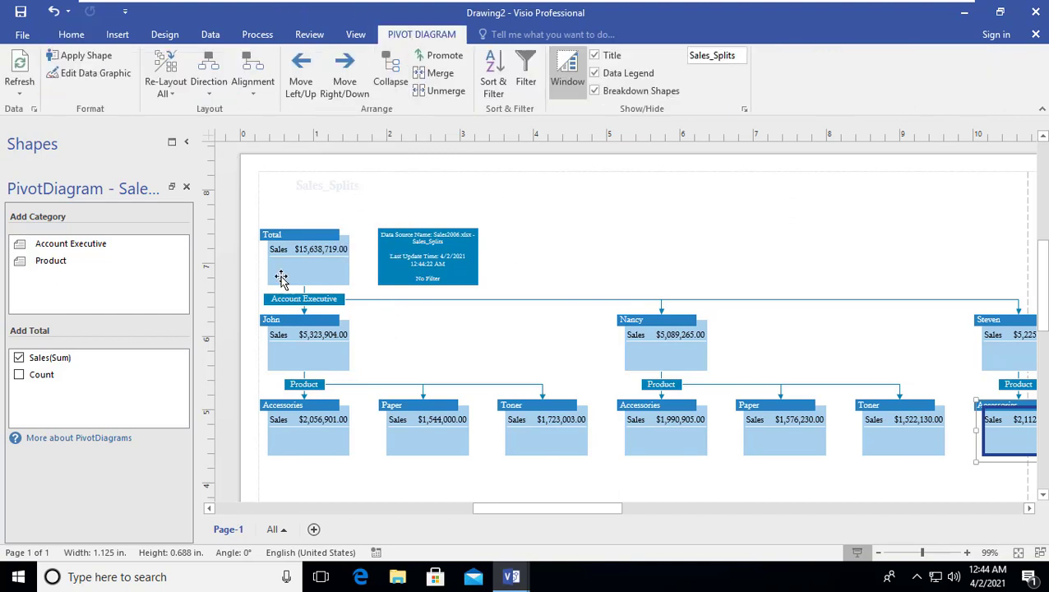
left_click(297, 300)
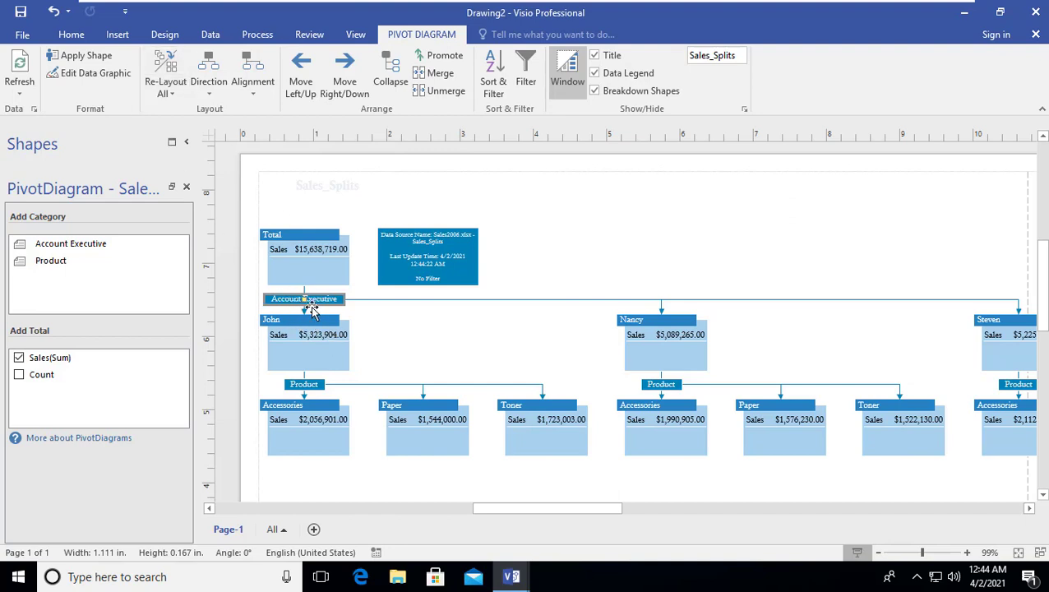
left_click(220, 90)
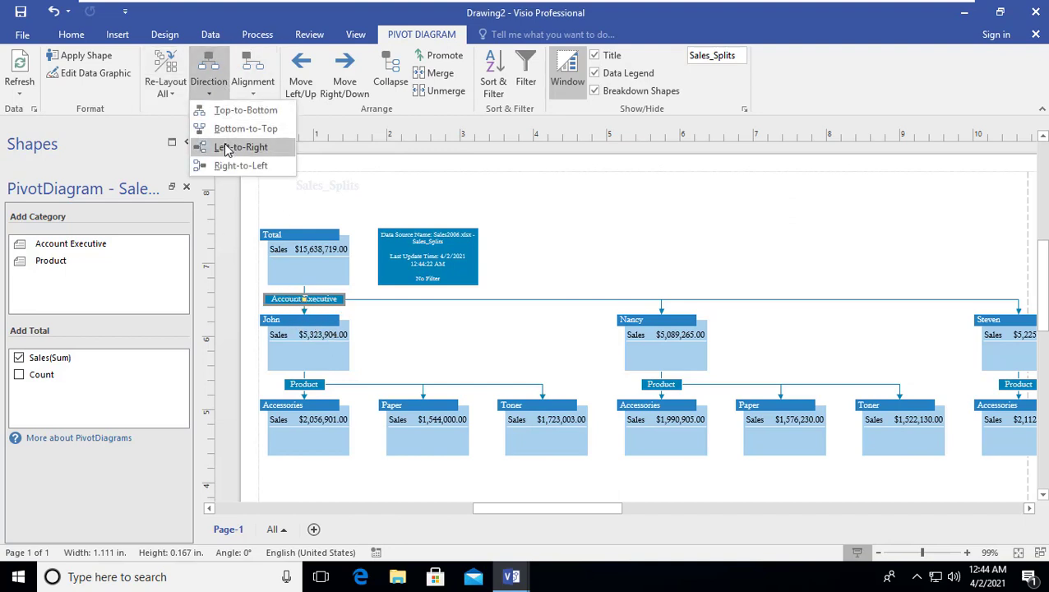
left_click(230, 148)
key("ctrl+z")
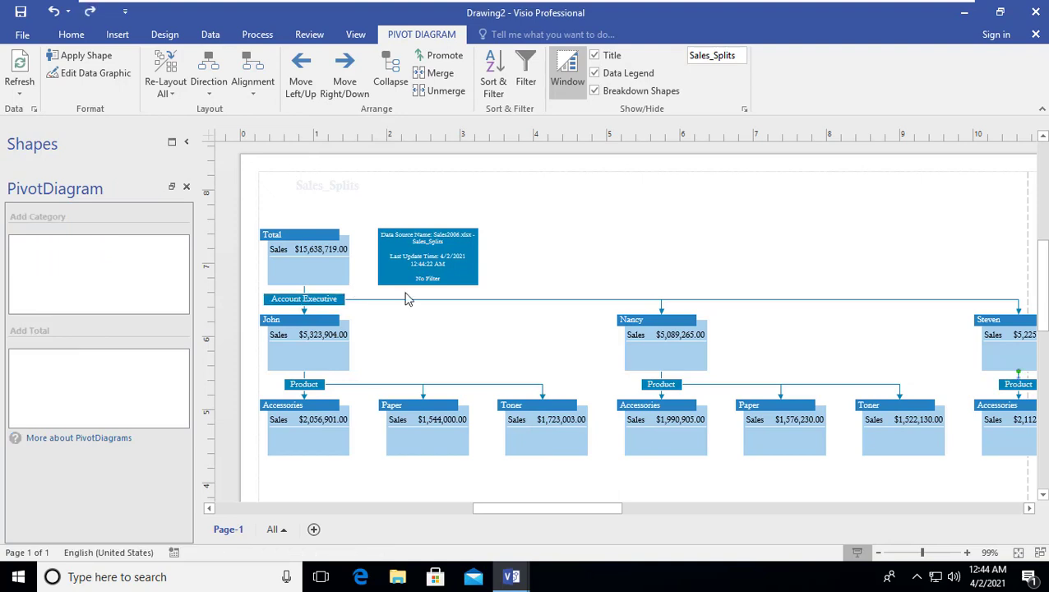